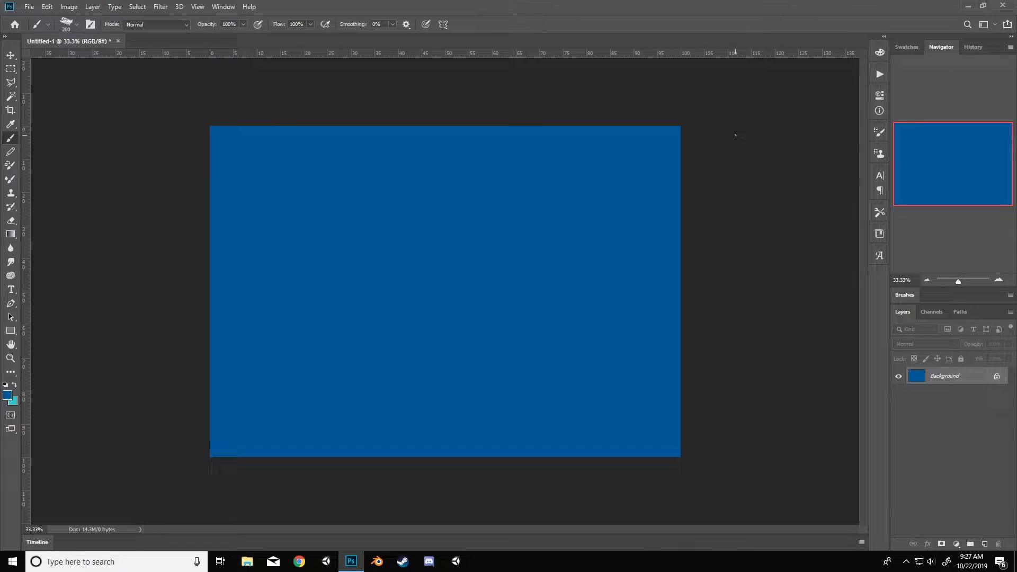
Set the foreground colour to dark blue #015391
left_click(880, 52)
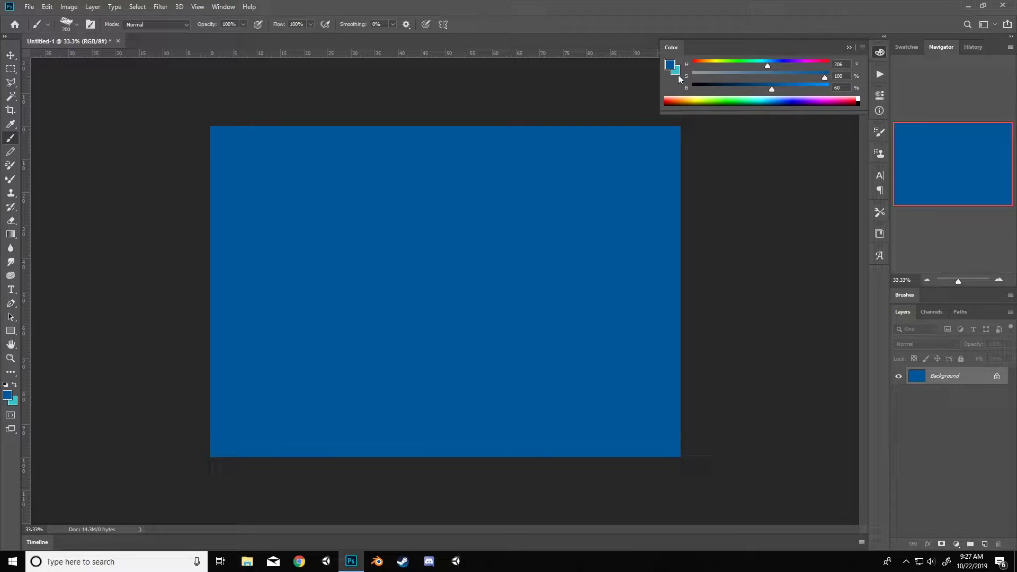
key("x")
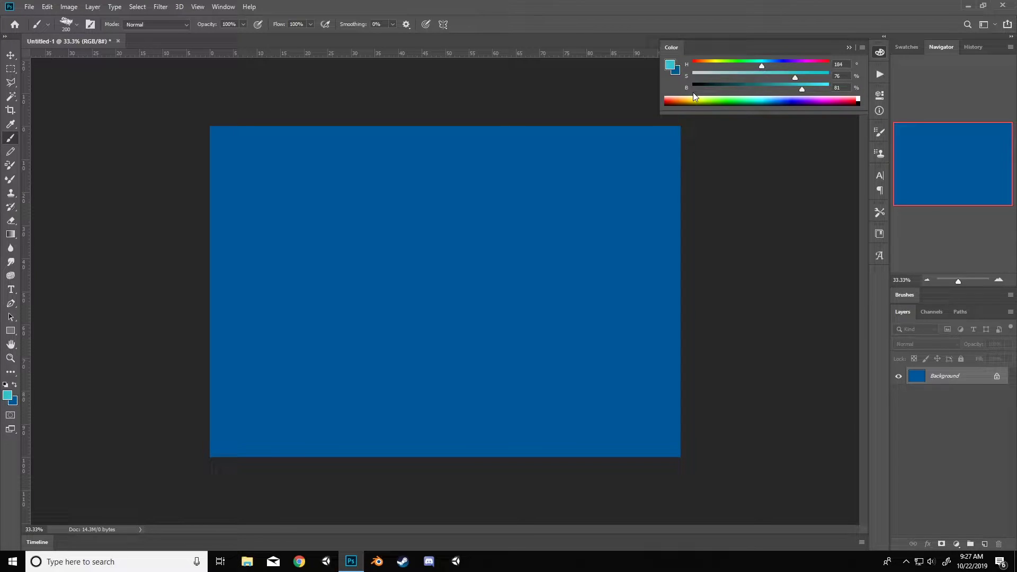
key("x")
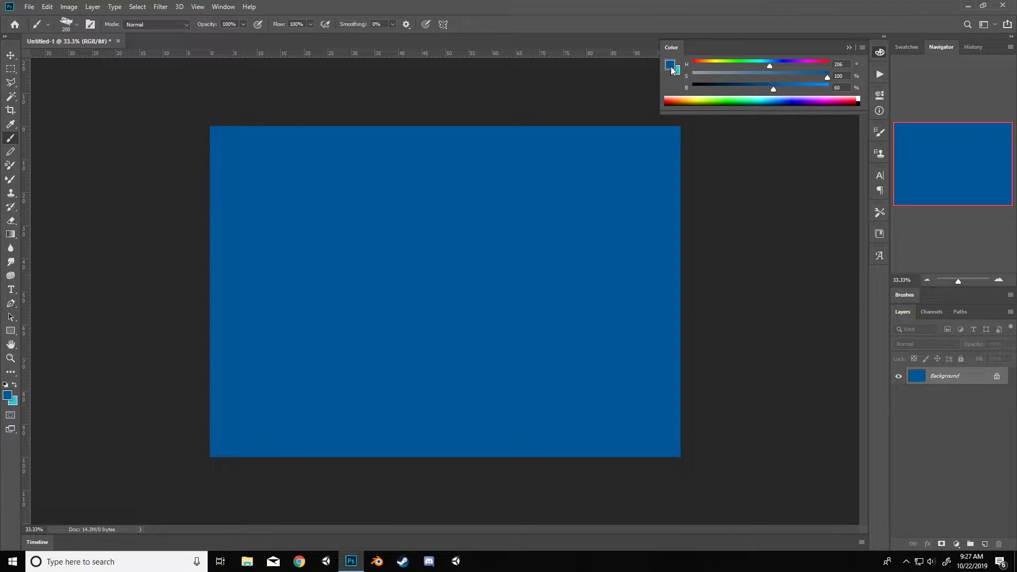
left_click(670, 65)
left_click_drag(732, 303, 735, 308)
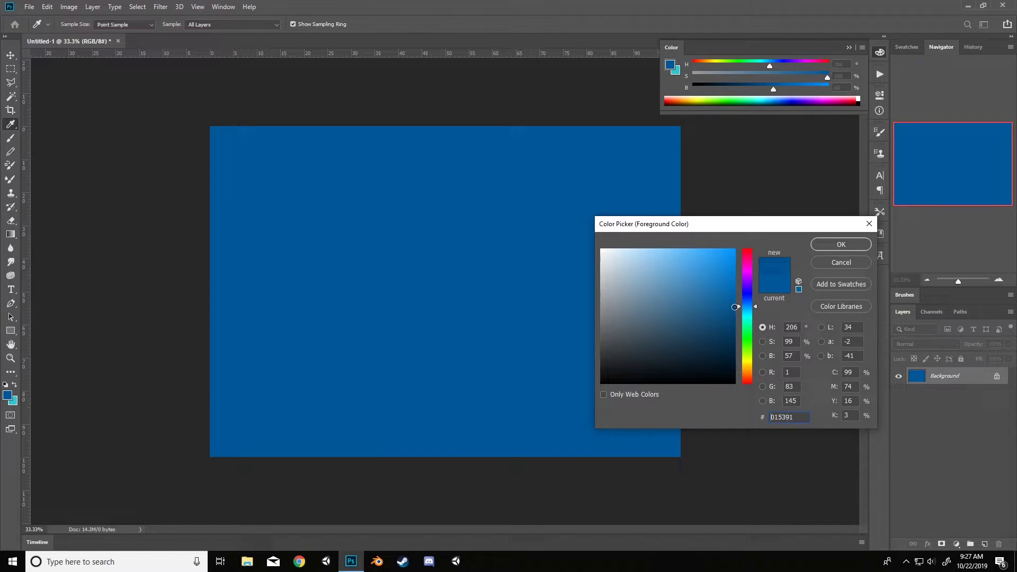
left_click(840, 245)
Set the background colour to cyan #32c4cf
key("b")
key("x")
left_click(670, 65)
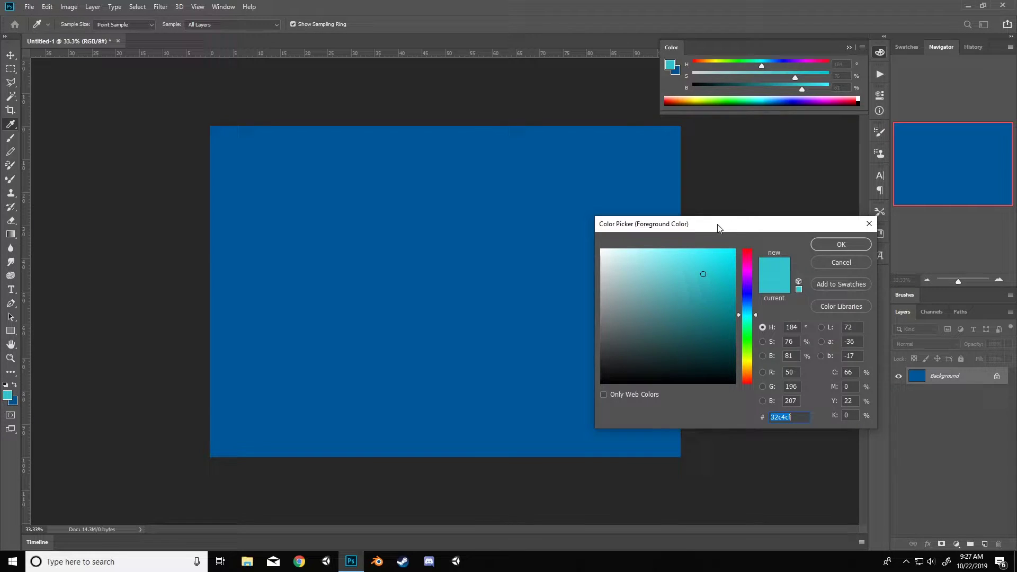
left_click(817, 243)
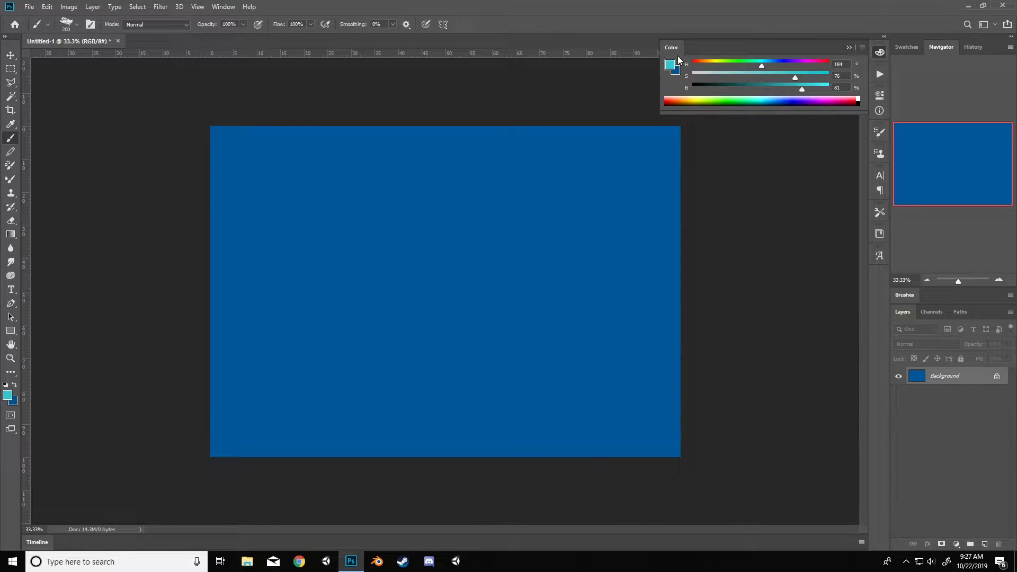
Render blue-and-cyan clouds across the canvas with Filter > Render > Clouds
key("x")
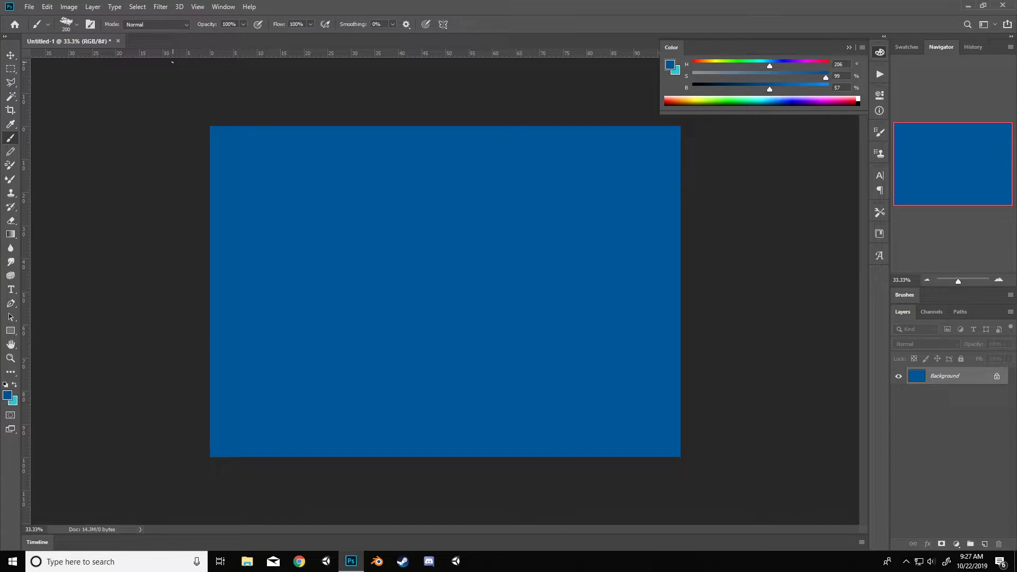
left_click(160, 7)
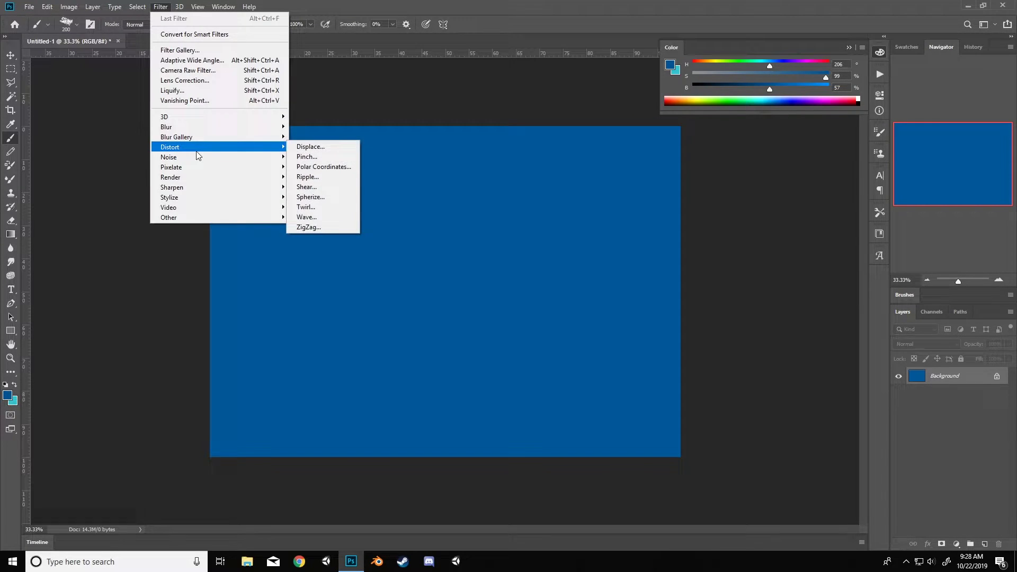
mouse_move(202, 178)
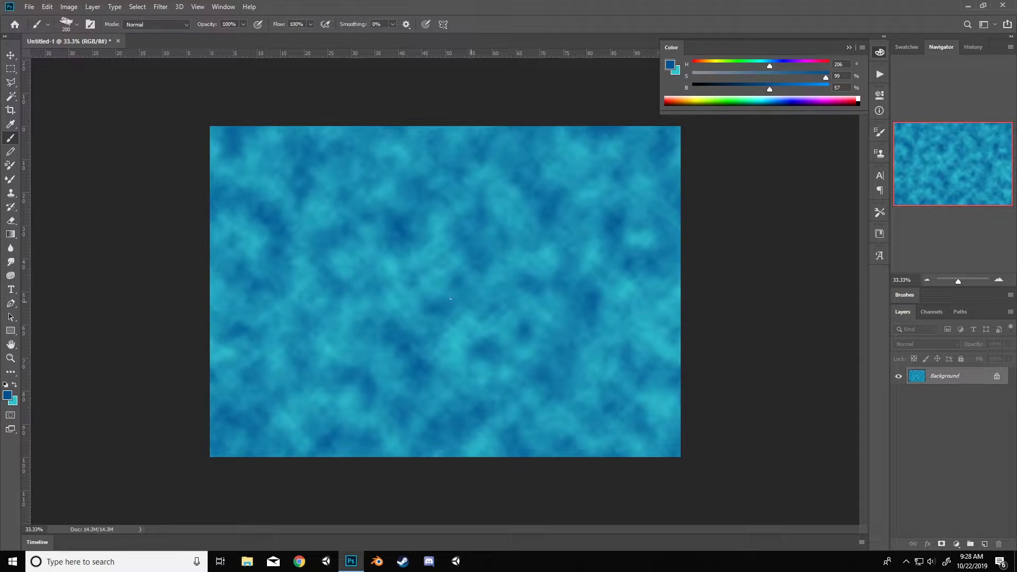
Open the Filter Gallery on the Artistic group with the preview fitted to view
left_click(161, 7)
left_click(194, 51)
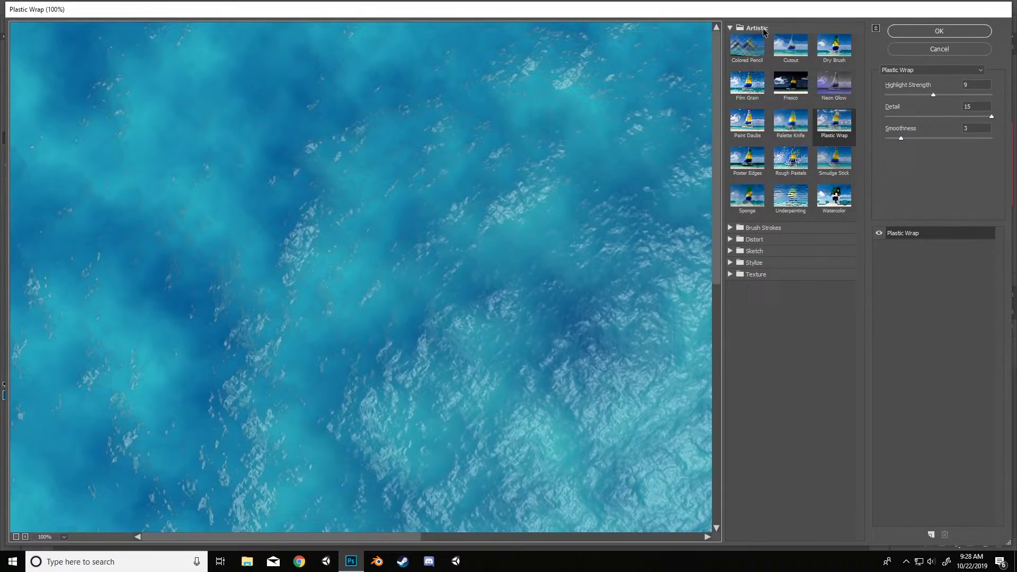
left_click(751, 29)
left_click(755, 29)
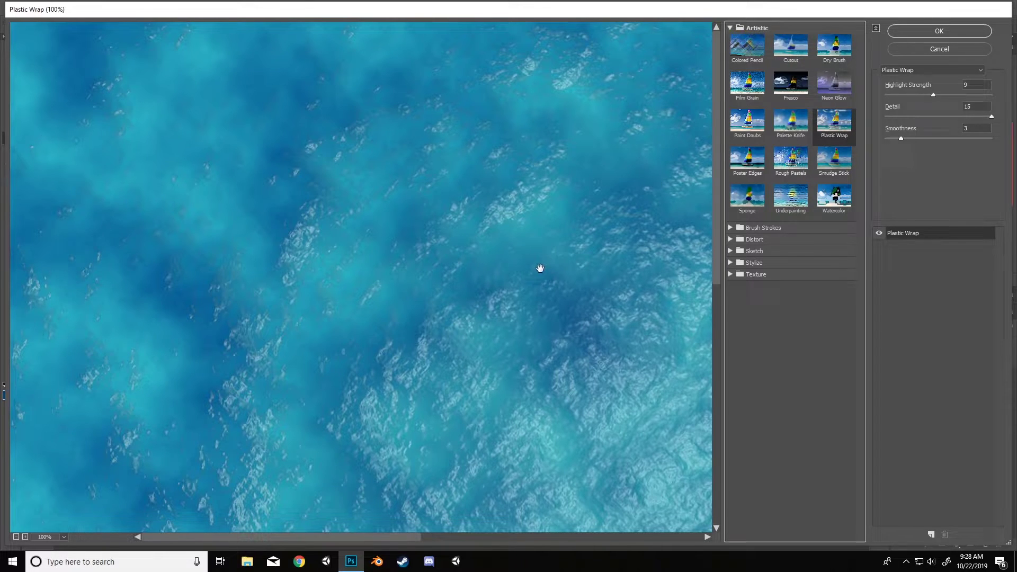
key("ctrl+0")
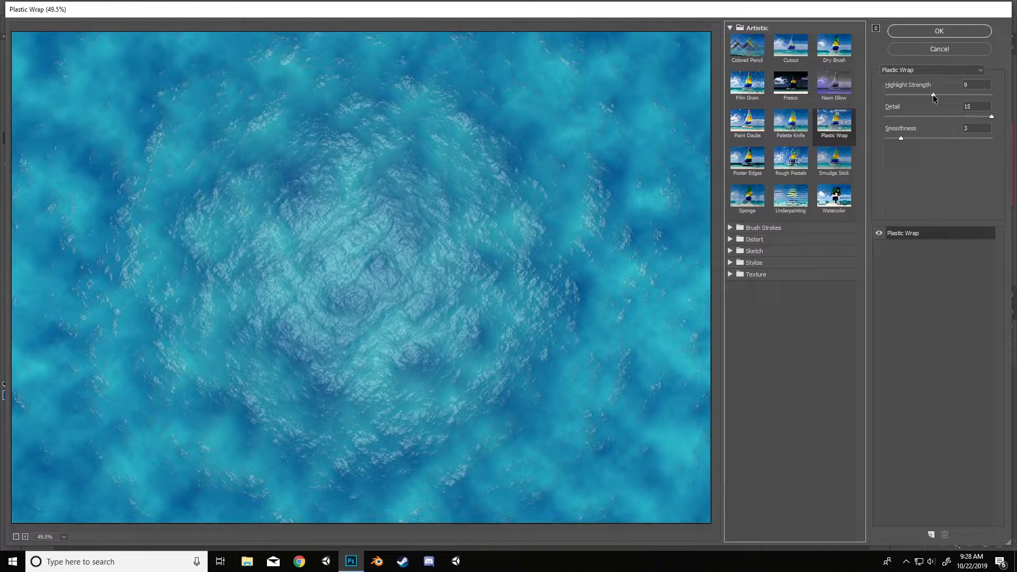
Apply Plastic Wrap with Highlight Strength 7, Detail 15 and Smoothness 2
left_click_drag(934, 96, 949, 95)
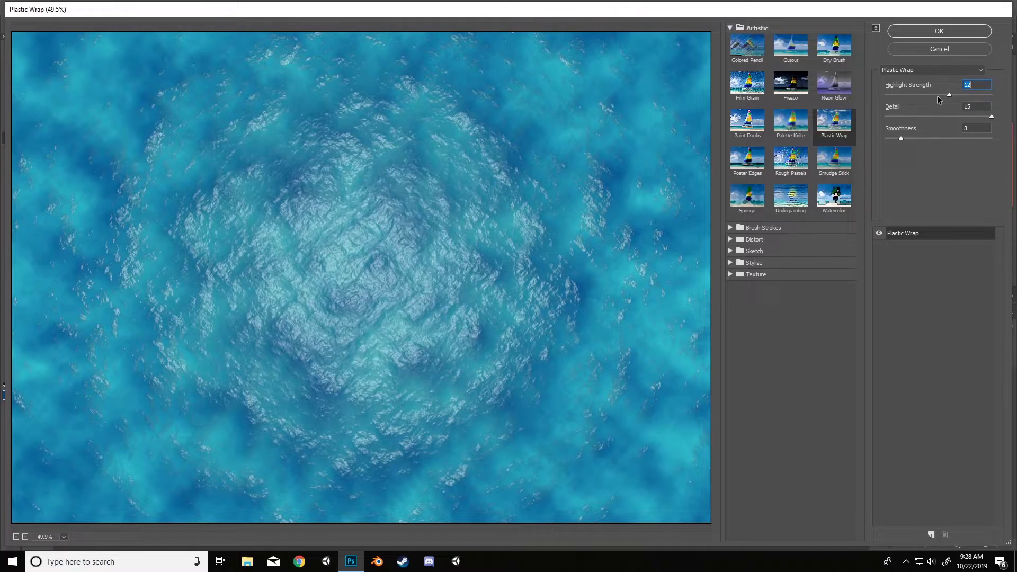
left_click(930, 96)
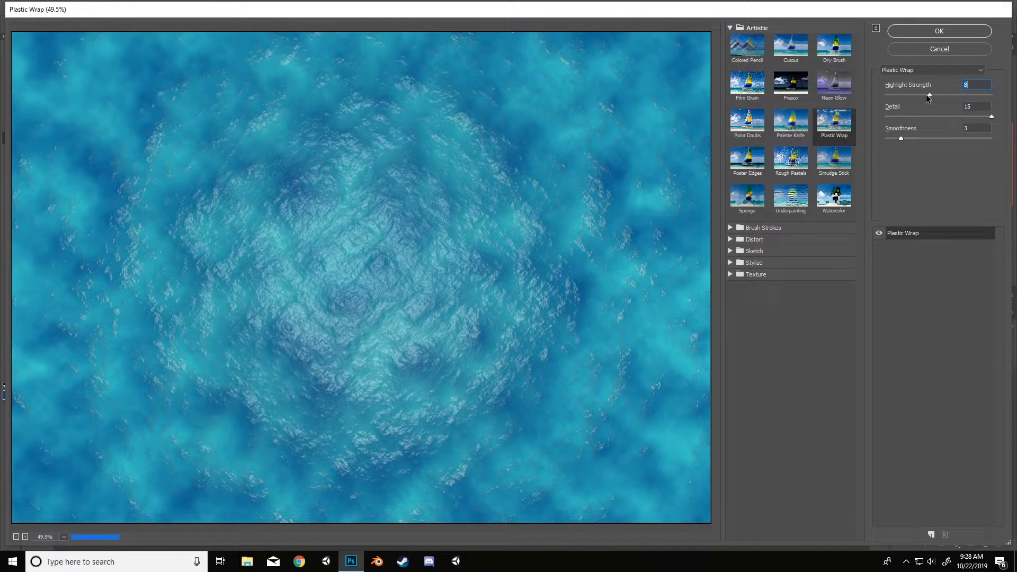
left_click_drag(929, 95, 923, 95)
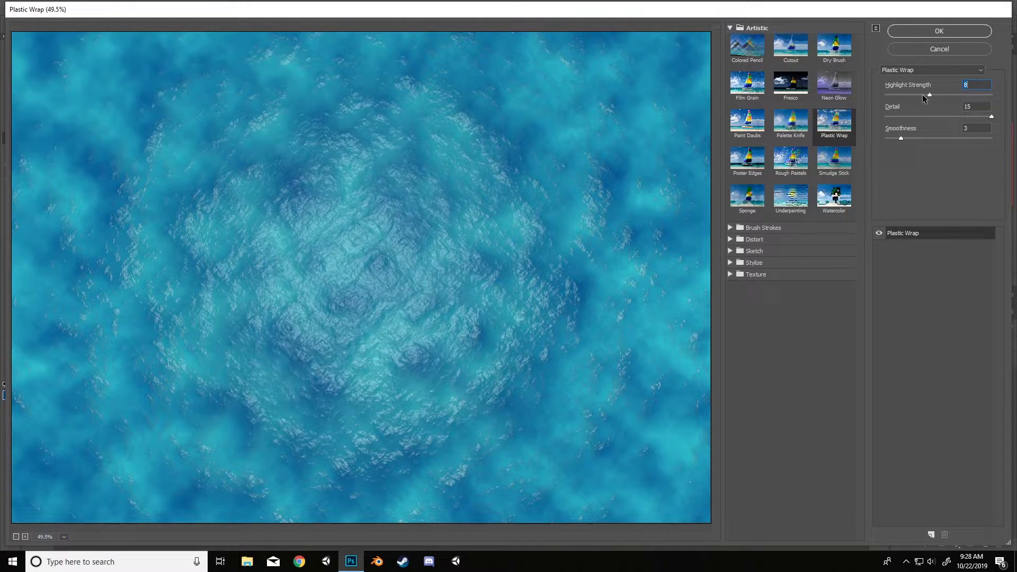
left_click(901, 138)
left_click(891, 137)
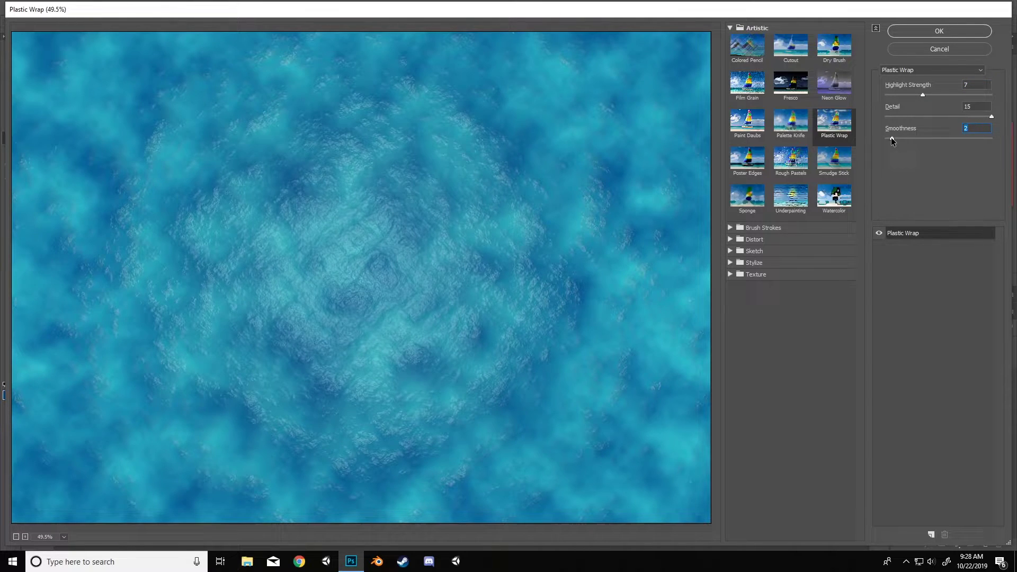
key("shift+Tab")
left_click(938, 32)
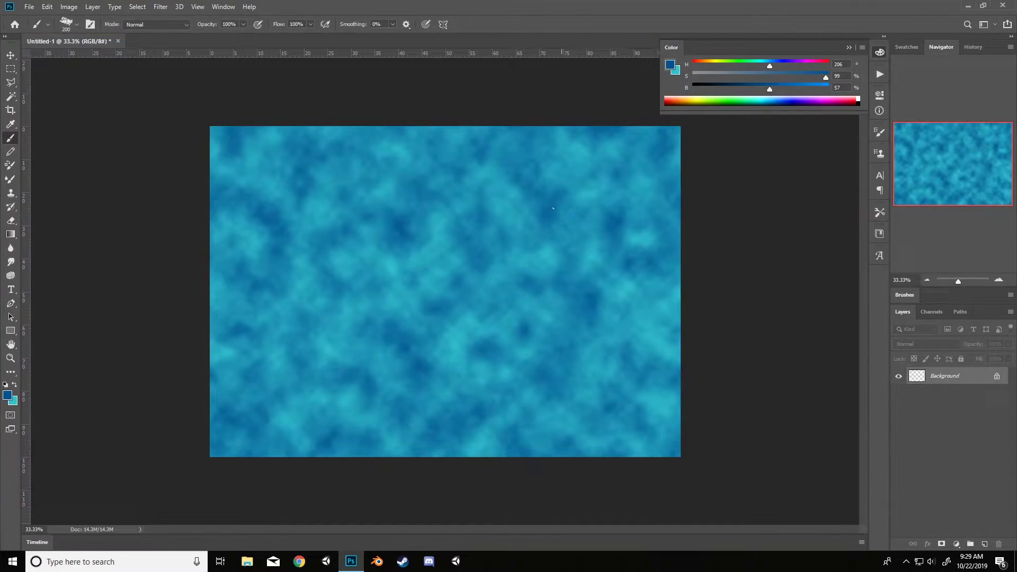
On a new Layer 1, paint an irregular island blob at the canvas centre in red
left_click(849, 48)
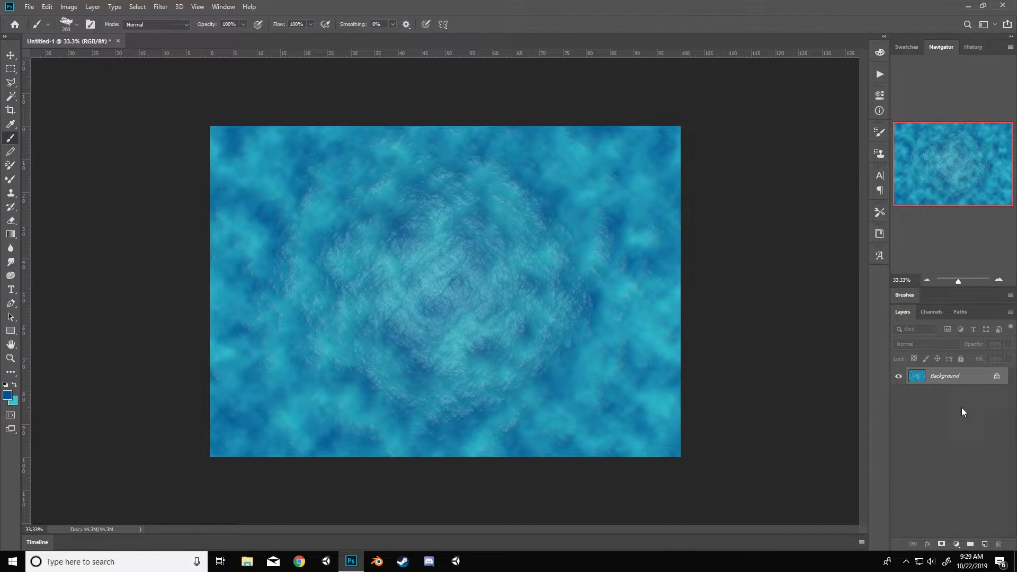
left_click(984, 544)
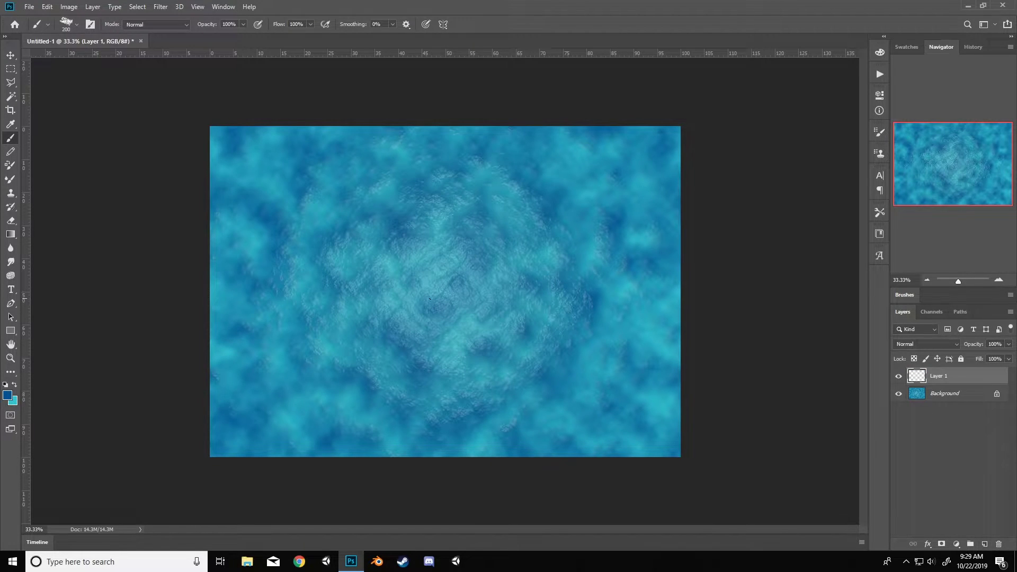
mouse_move(460, 263)
left_mouse_down()
mouse_move(418, 265)
mouse_move(466, 259)
mouse_move(429, 324)
mouse_move(480, 263)
left_mouse_up()
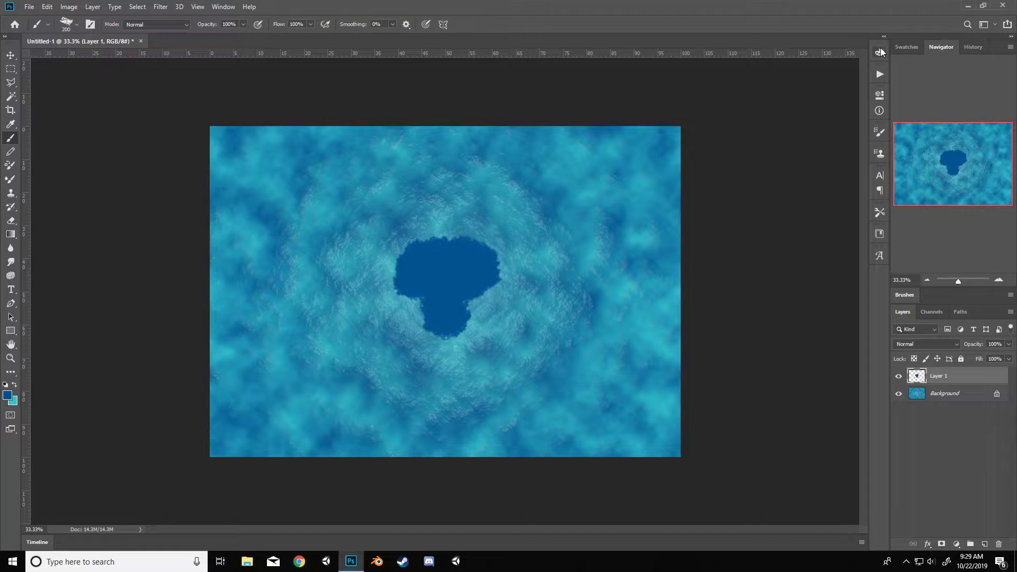
left_click(880, 52)
left_click_drag(770, 64, 694, 65)
mouse_move(454, 273)
left_mouse_down()
mouse_move(417, 275)
mouse_move(471, 254)
mouse_move(496, 270)
mouse_move(498, 259)
mouse_move(455, 232)
mouse_move(412, 307)
mouse_move(403, 284)
mouse_move(473, 321)
mouse_move(410, 321)
left_mouse_up()
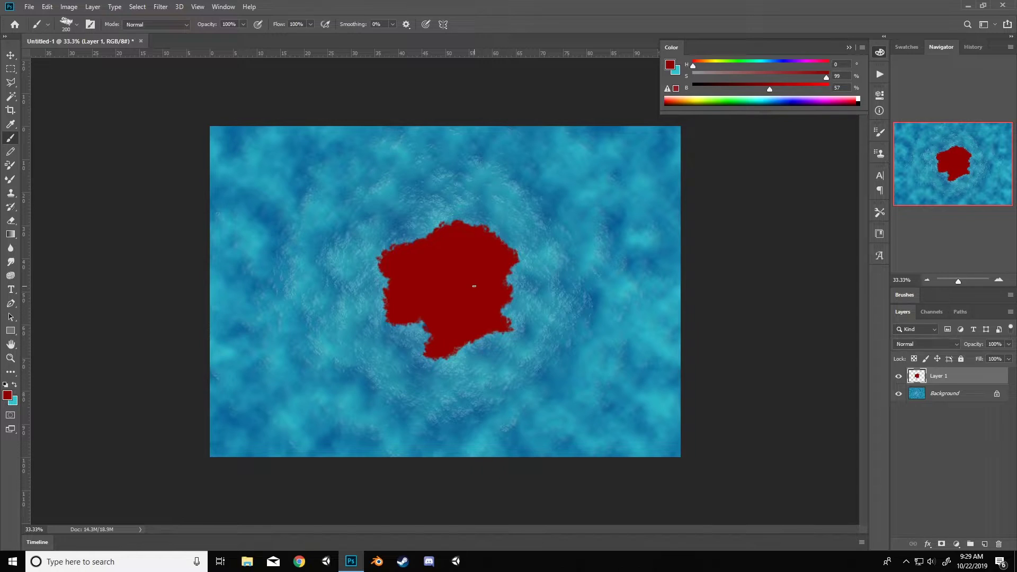
Give Layer 1 a Chisel Hard Bevel & Emboss with 199 px size and 1 px soften
double_click(965, 378)
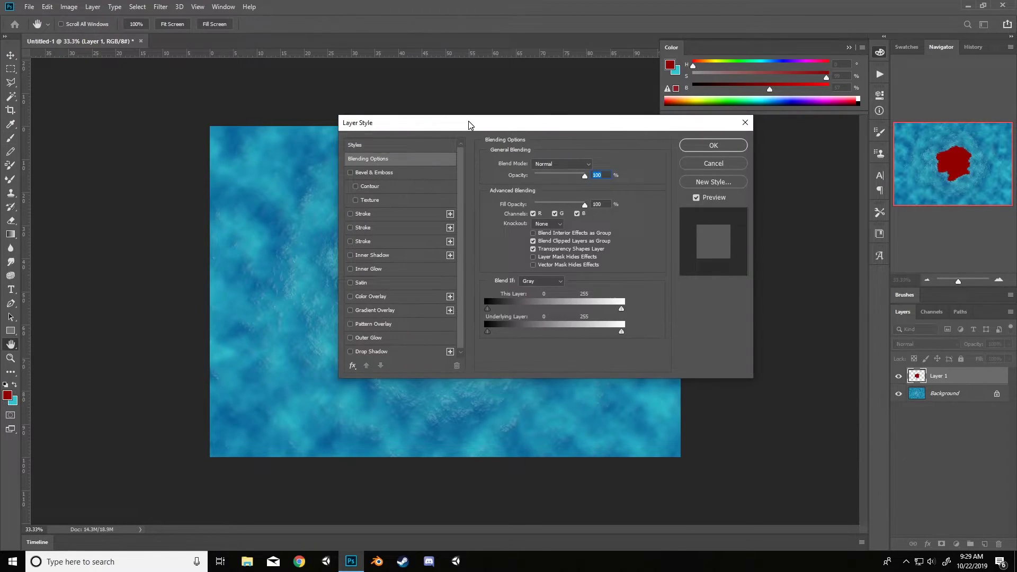
left_click_drag(470, 125, 454, 128)
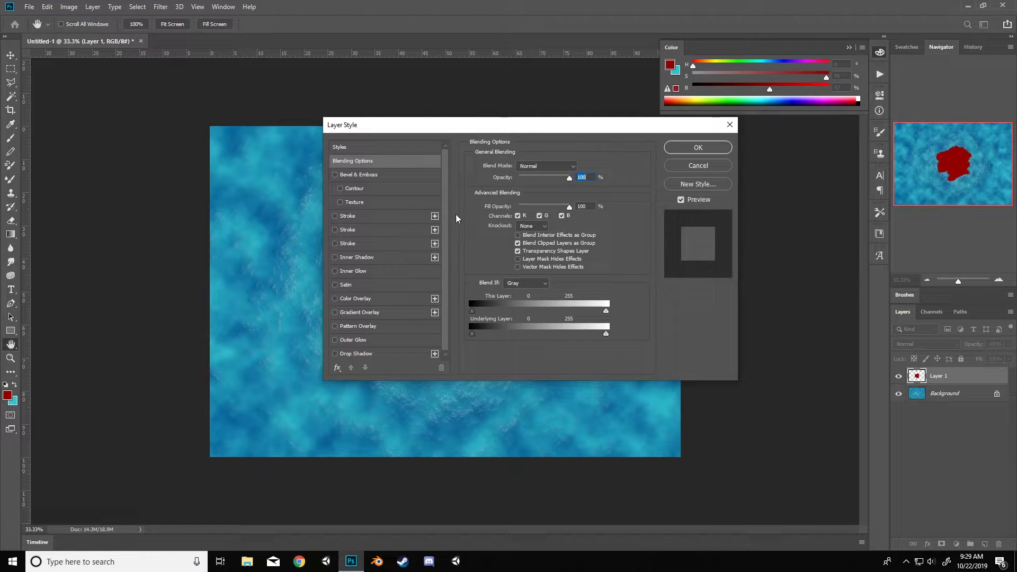
left_click_drag(450, 124, 656, 144)
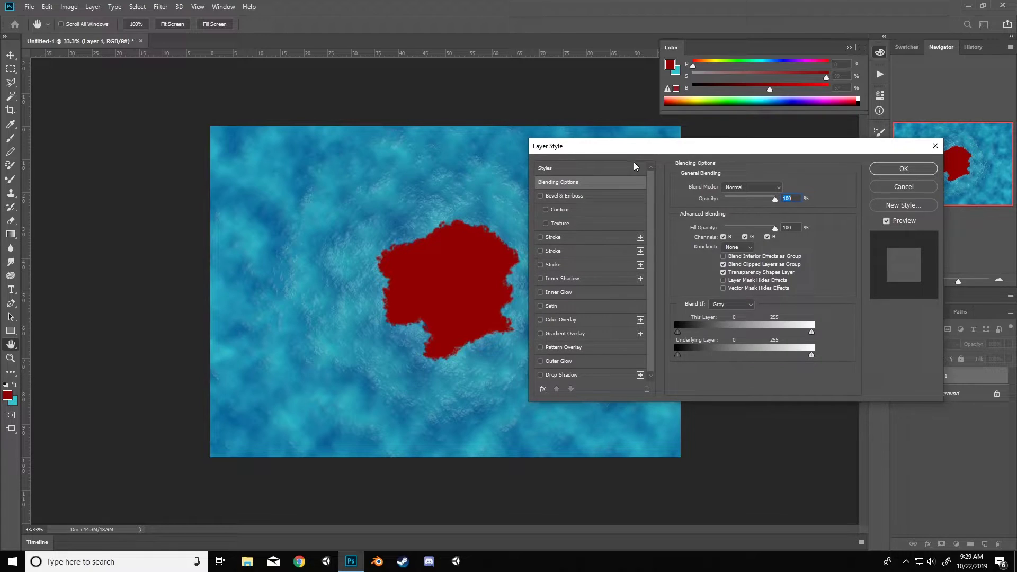
left_click(583, 196)
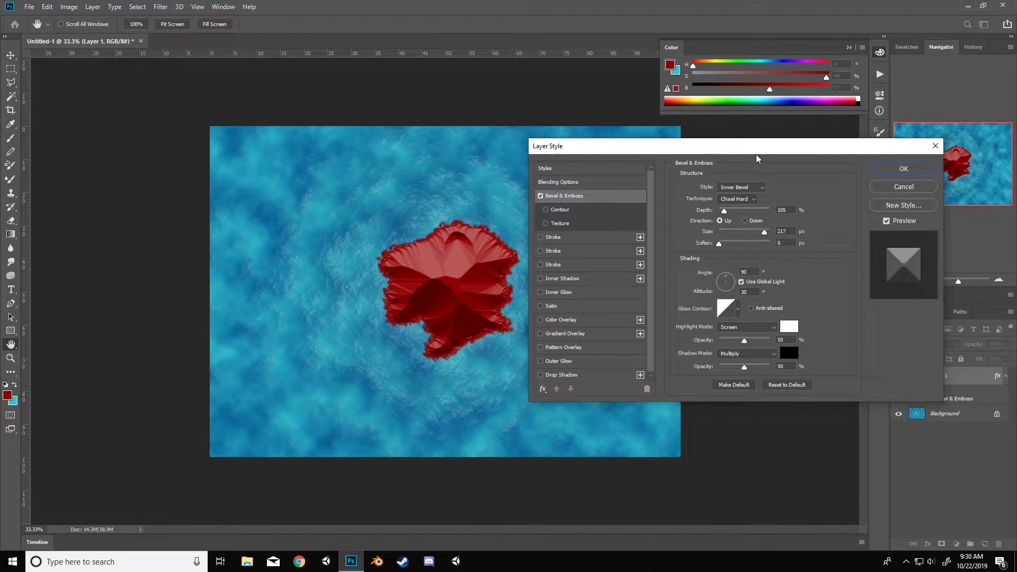
left_click_drag(757, 155, 755, 147)
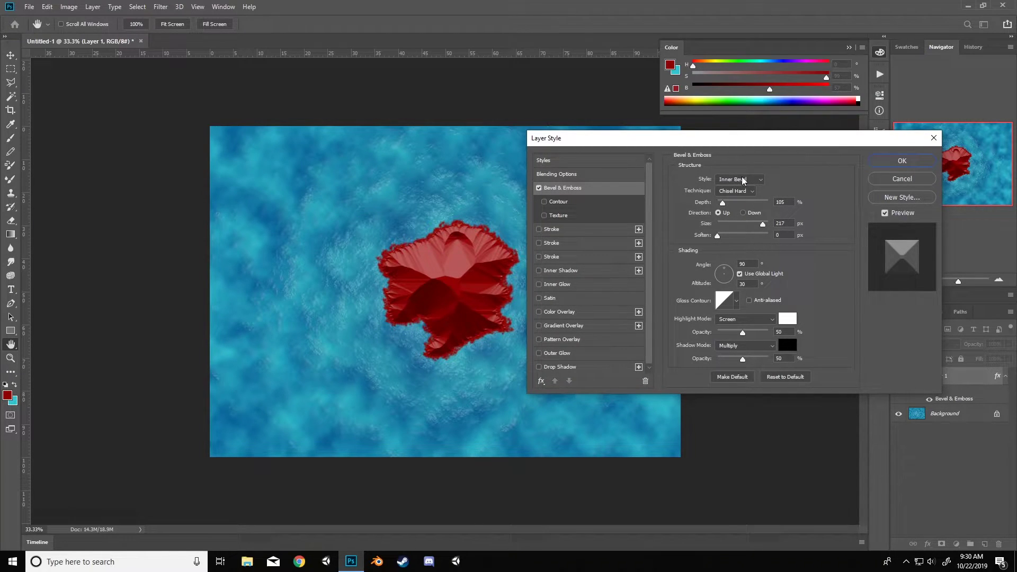
left_click(740, 192)
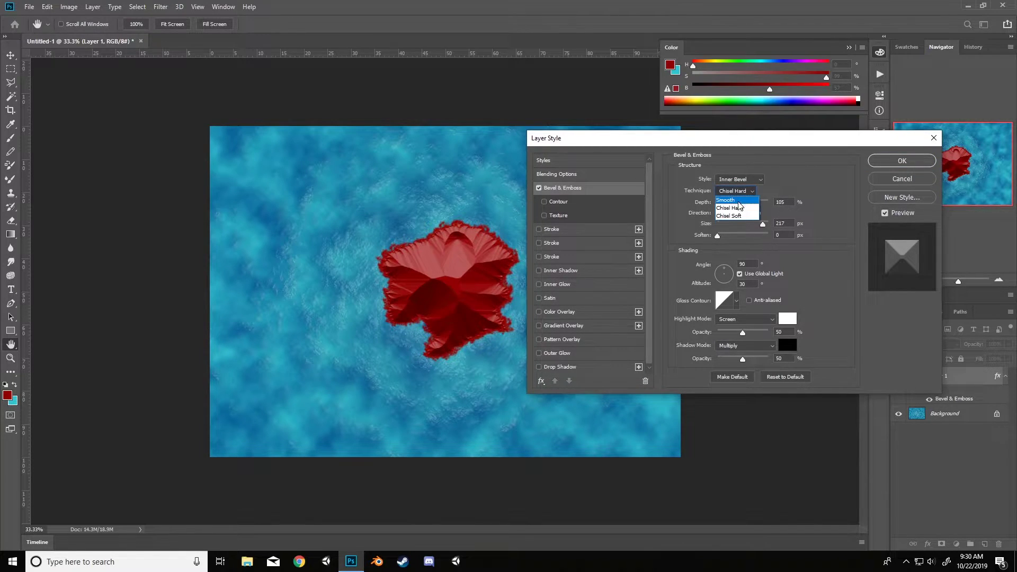
left_click(796, 181)
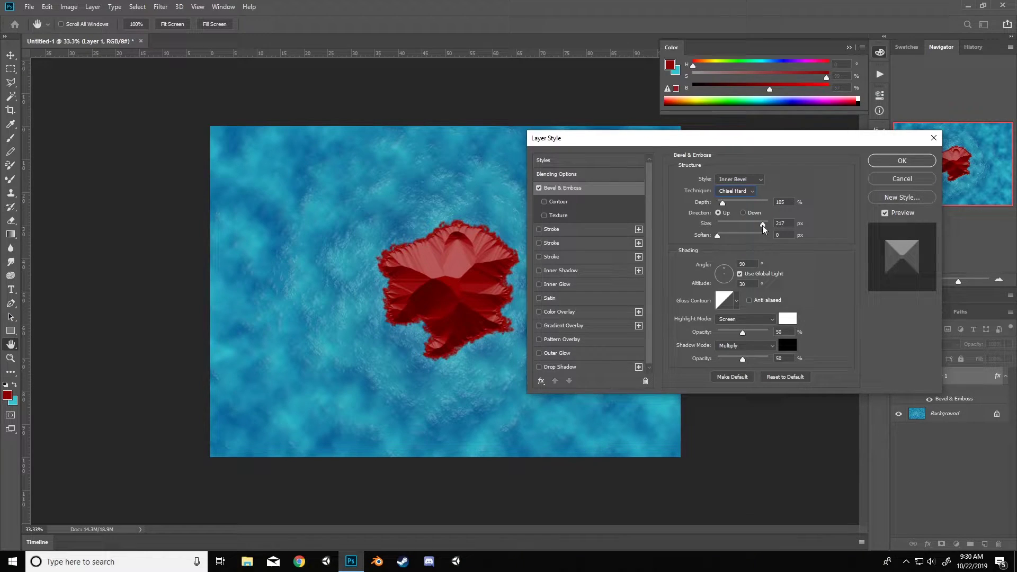
mouse_move(764, 228)
left_mouse_down()
mouse_move(726, 240)
mouse_move(761, 230)
left_mouse_up()
left_click_drag(719, 238, 745, 246)
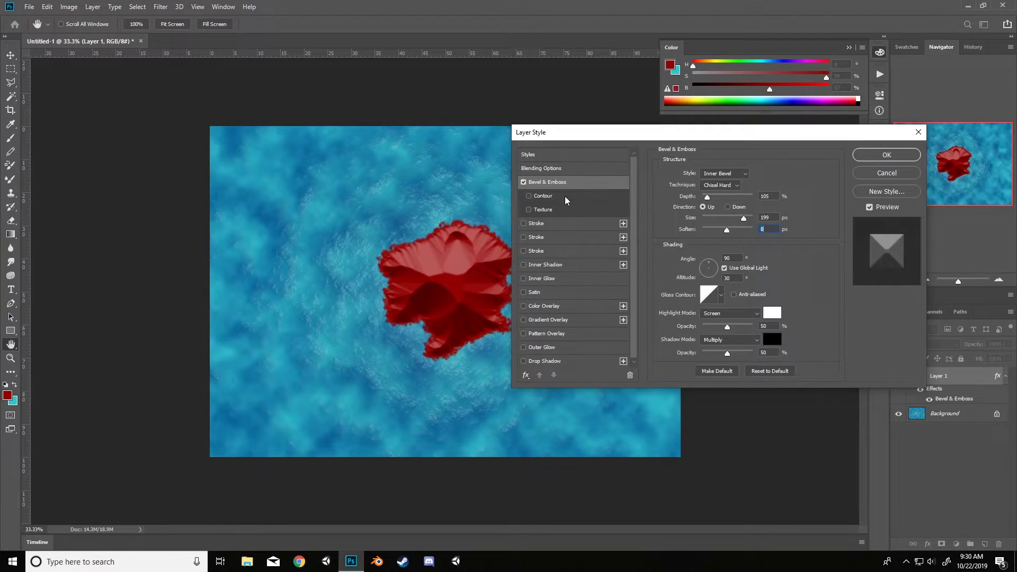
Add a grey noise pattern Texture to the bevel at 516% scale and +5 depth
left_click(567, 208)
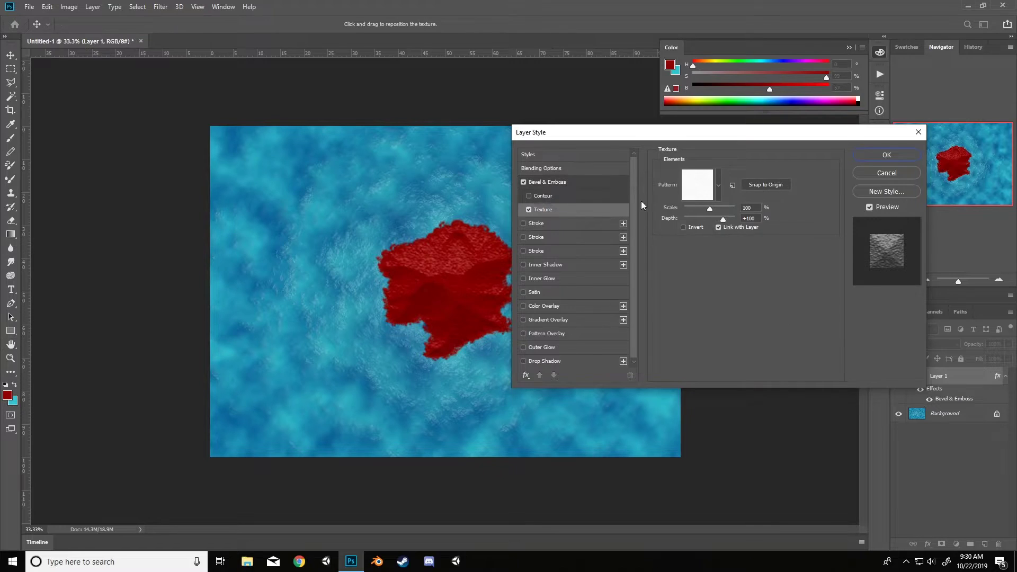
left_click(715, 192)
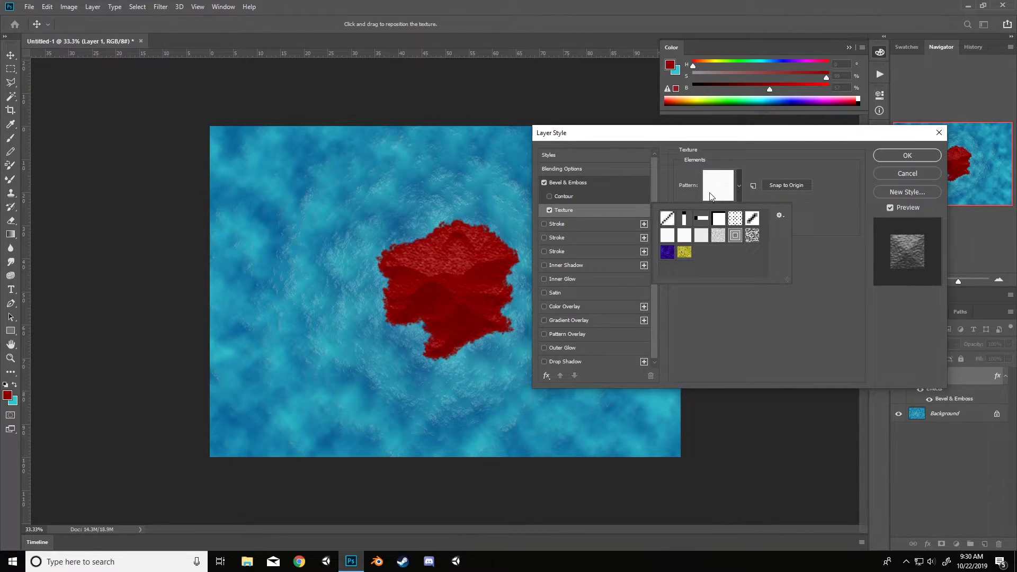
left_click(717, 235)
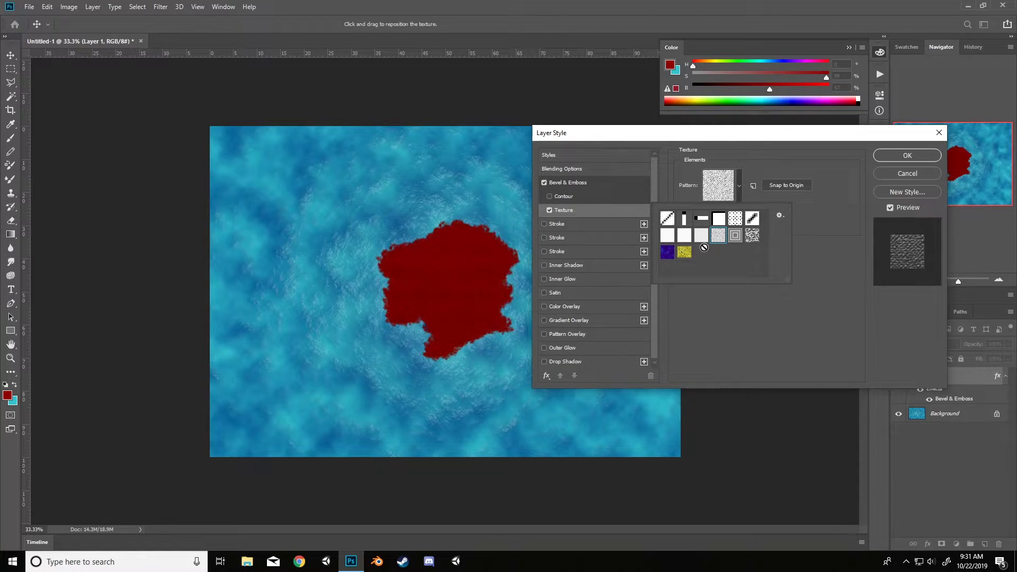
left_click(685, 257)
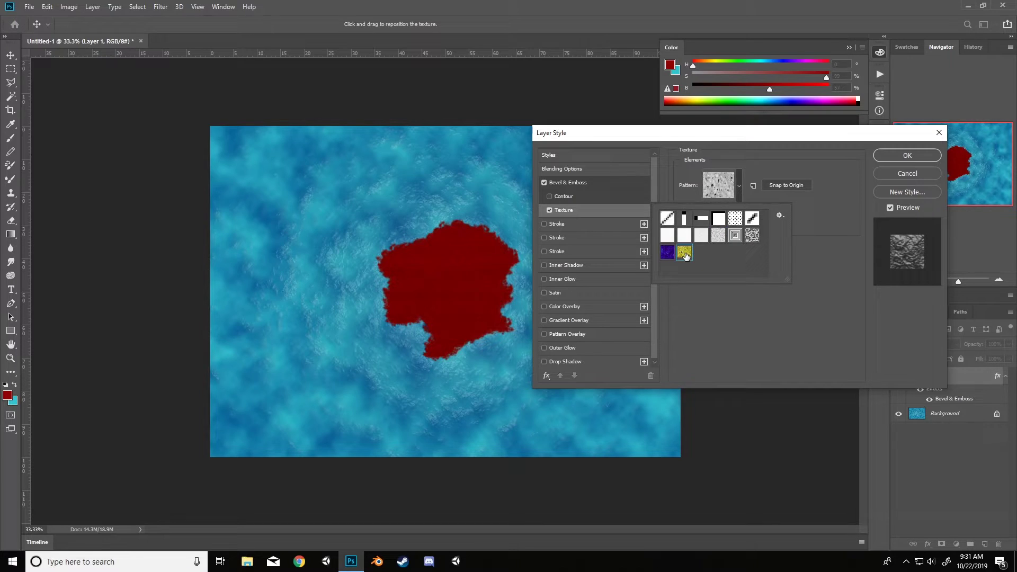
left_click(788, 228)
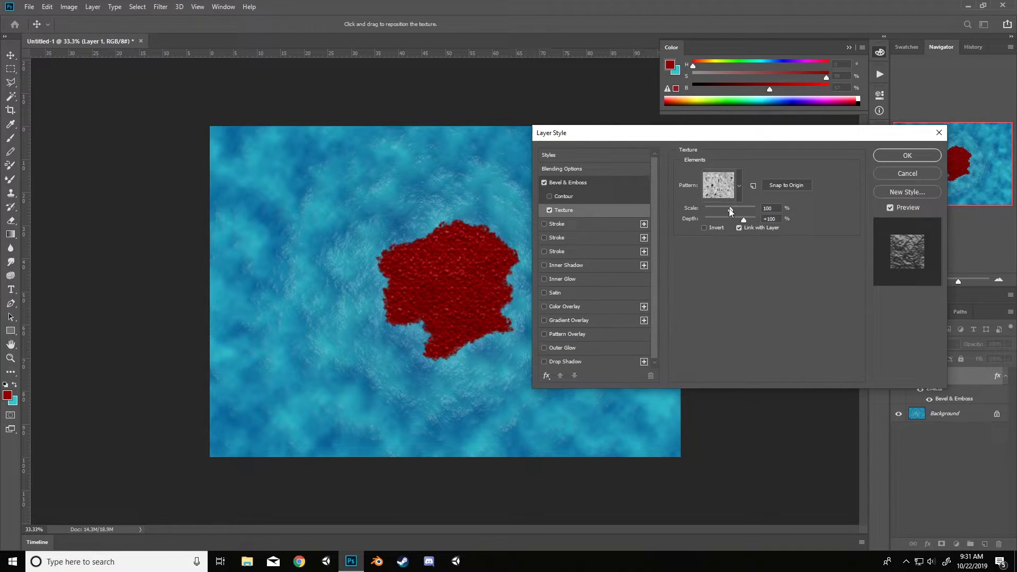
mouse_move(730, 208)
left_mouse_down()
mouse_move(751, 214)
mouse_move(727, 219)
left_mouse_up()
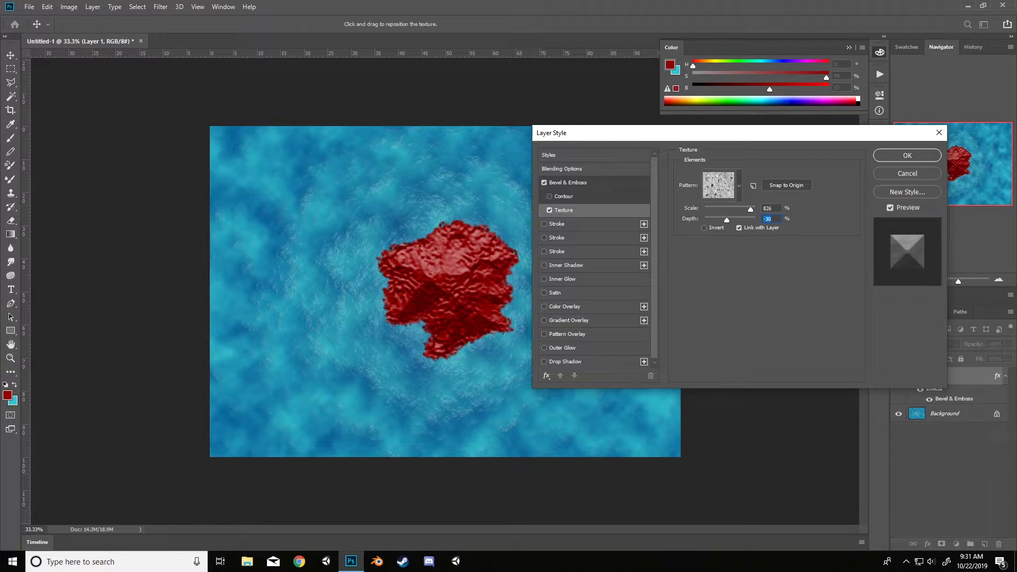
left_click_drag(727, 219, 742, 209)
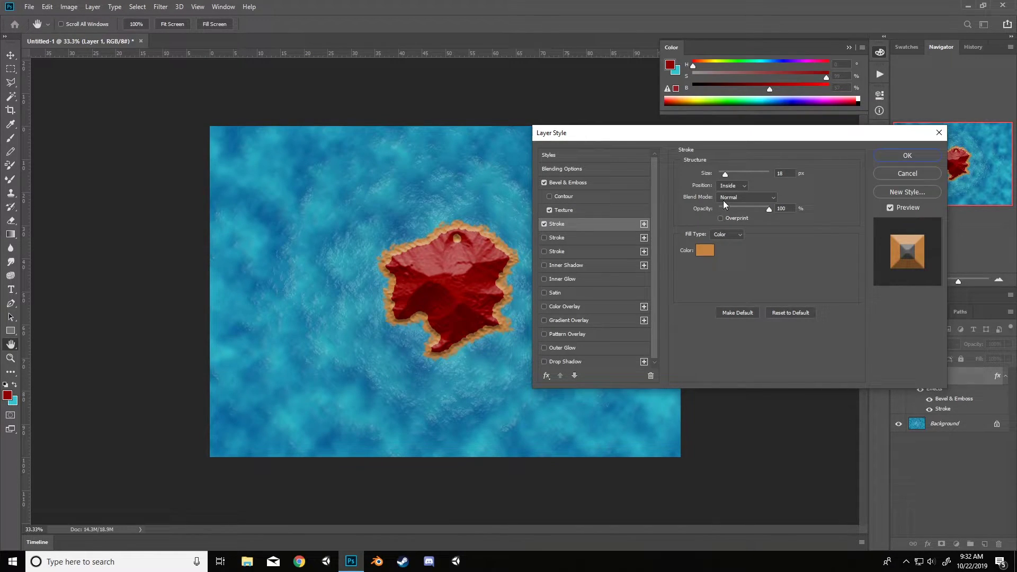
Colour the island's inside Stroke sandy orange
left_click(703, 253)
left_click_drag(674, 217, 686, 211)
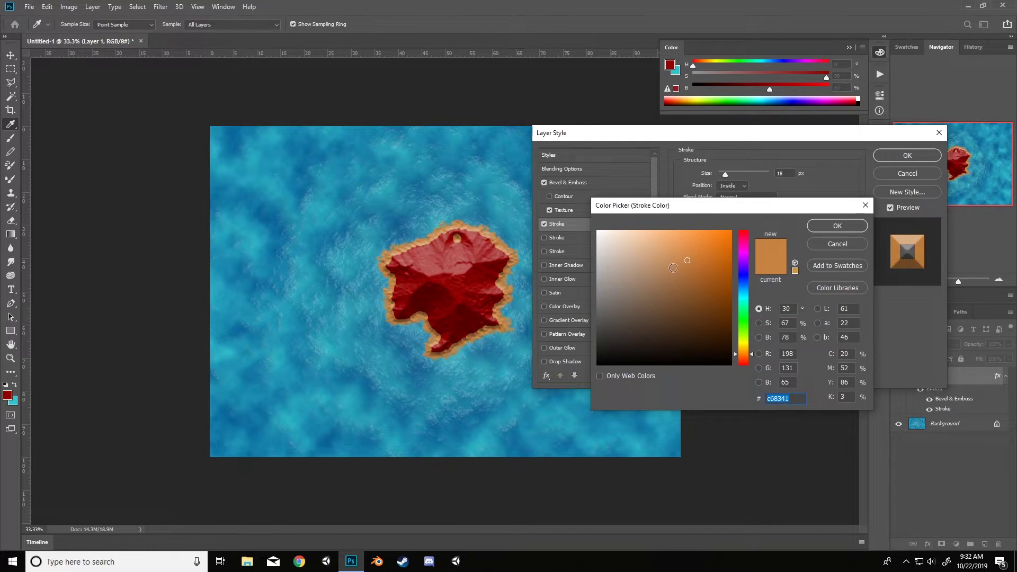
left_click(833, 227)
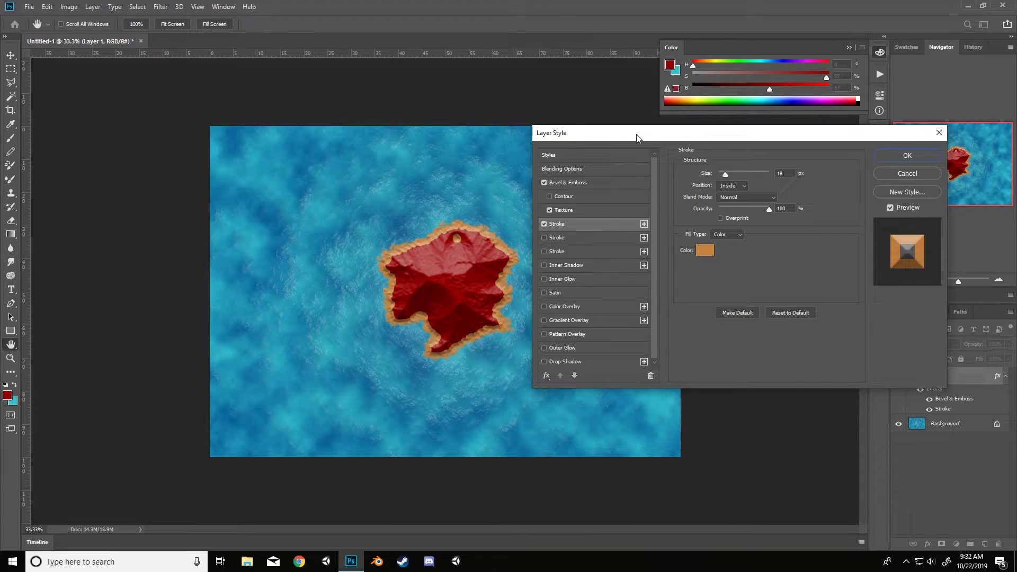
left_click_drag(638, 139, 614, 126)
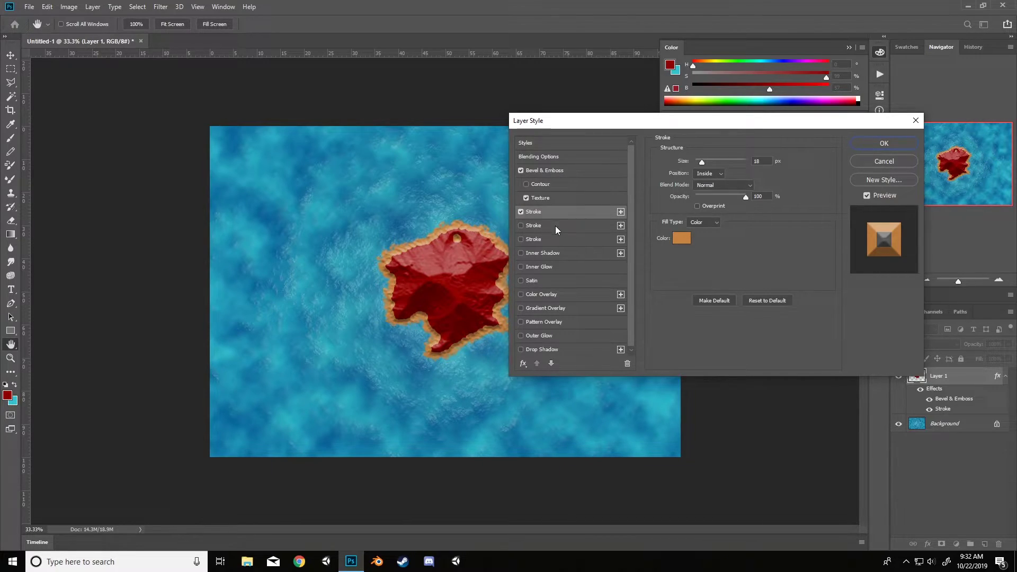
Add a second olive Stroke, 81 px wide
left_click(521, 225)
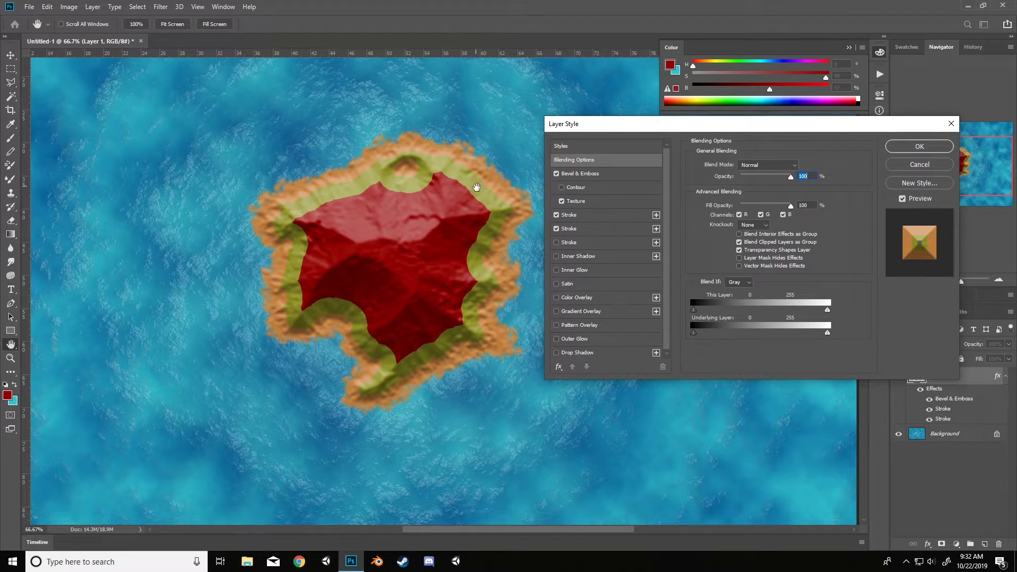
left_click(593, 231)
left_click_drag(745, 167, 736, 166)
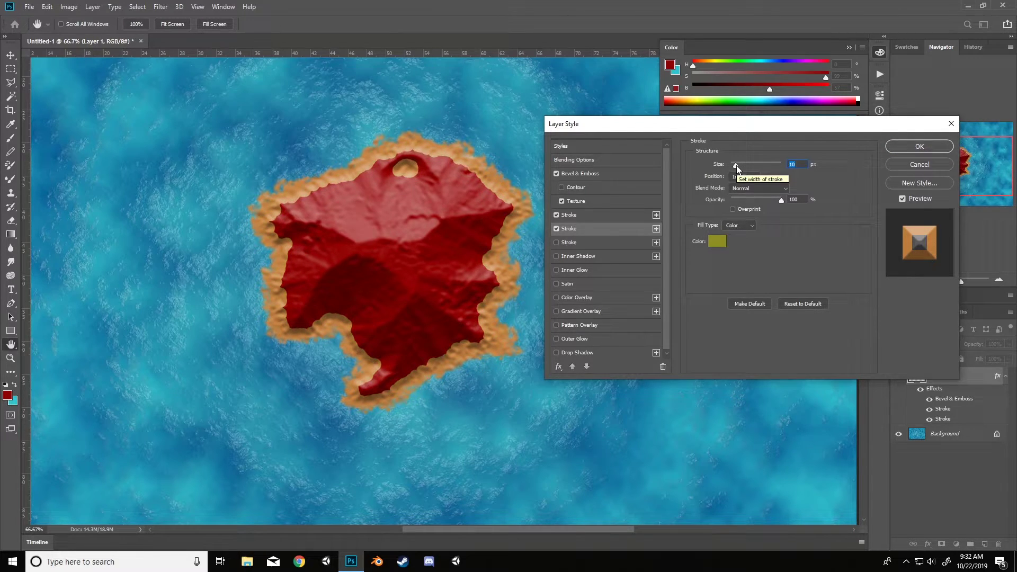
left_click_drag(736, 167, 748, 167)
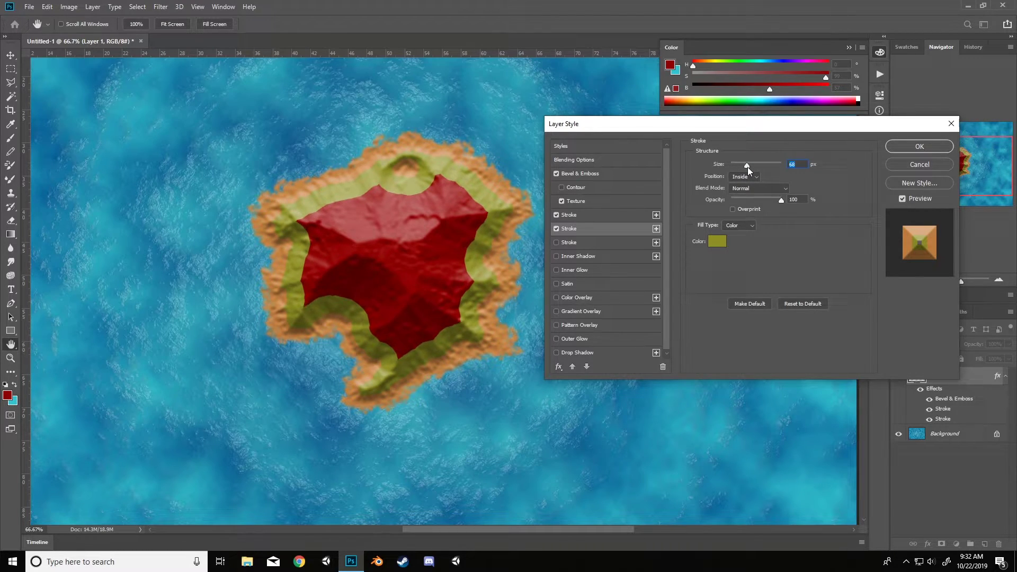
Add a third green #8aab3b Stroke and enable Color Overlay to cover the red
left_click(599, 243)
left_click(716, 242)
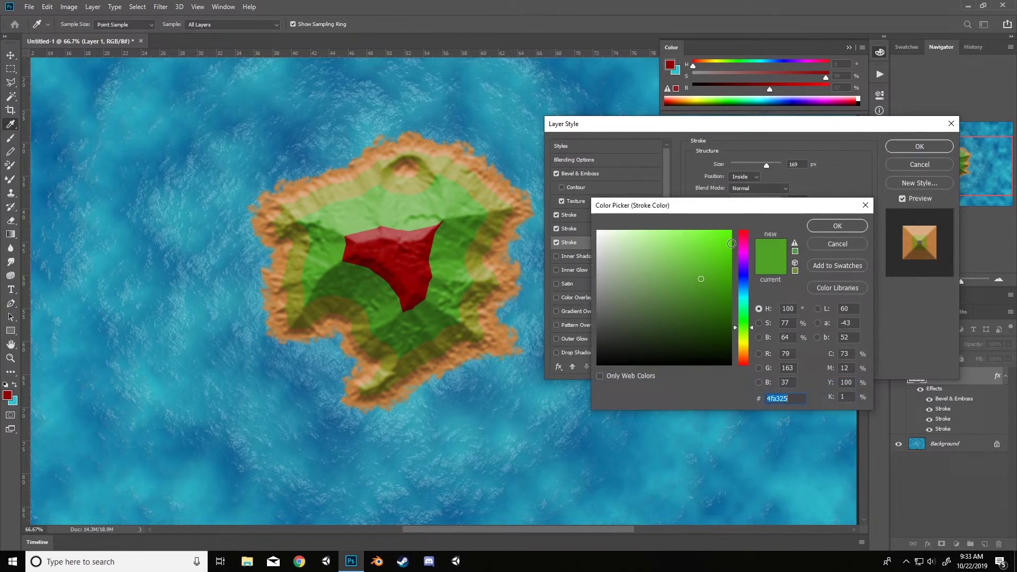
type("8aab3b")
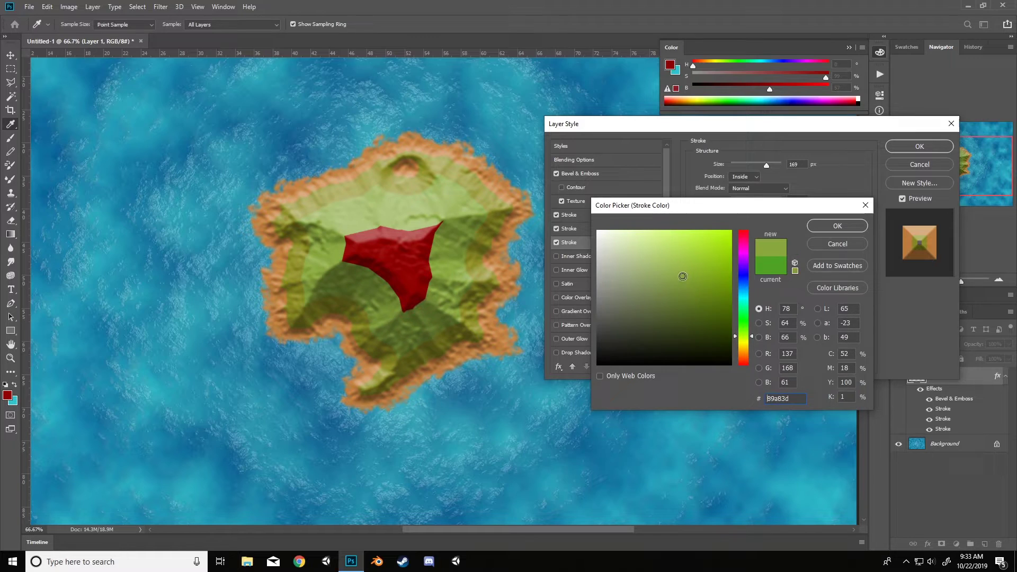
key("Return")
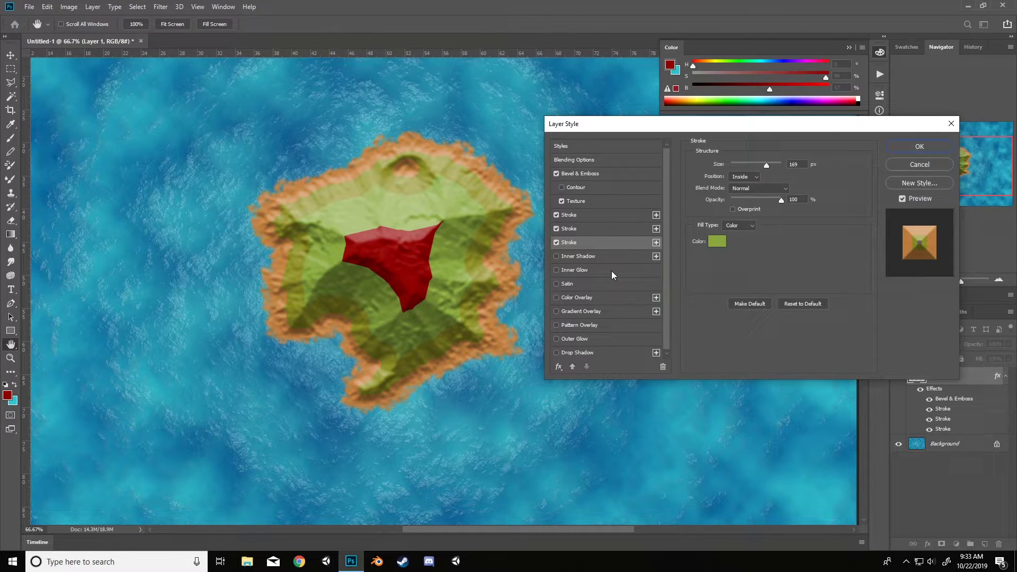
scroll(606, 272, "down", 1)
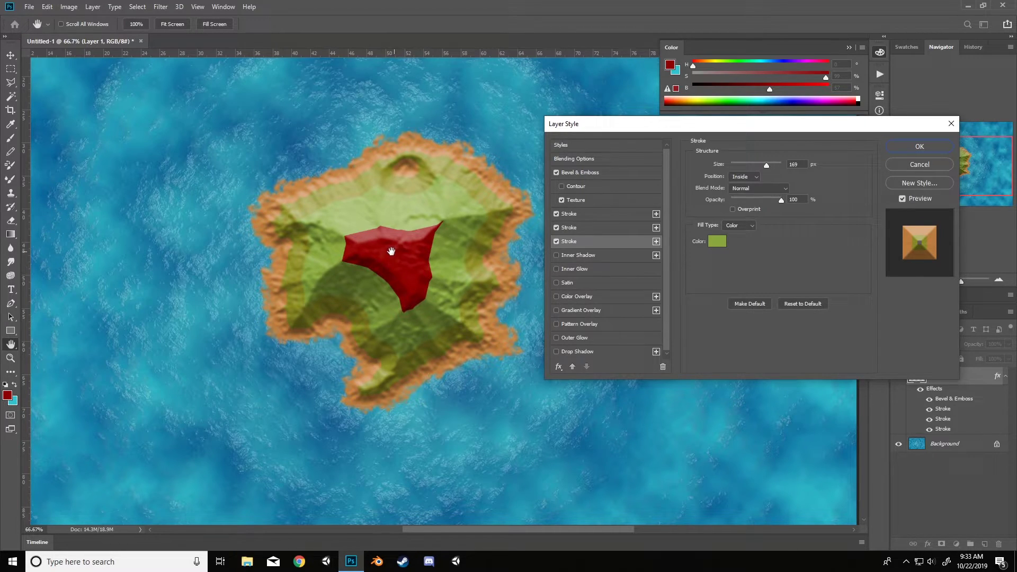
left_click(609, 299)
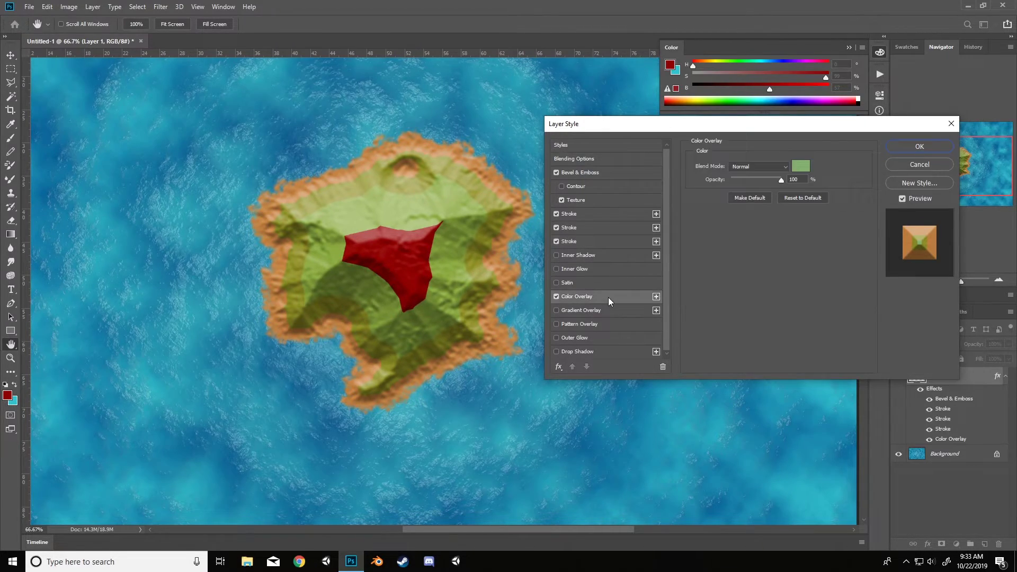
Change the Color Overlay colour to pale sage green #a7c599
left_click(801, 165)
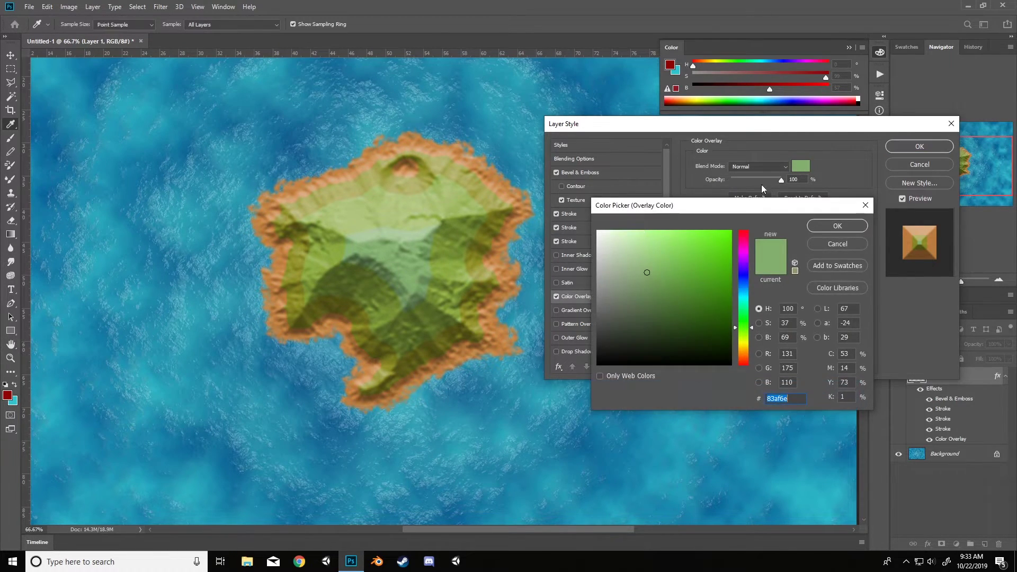
left_click(637, 267)
left_click(627, 261)
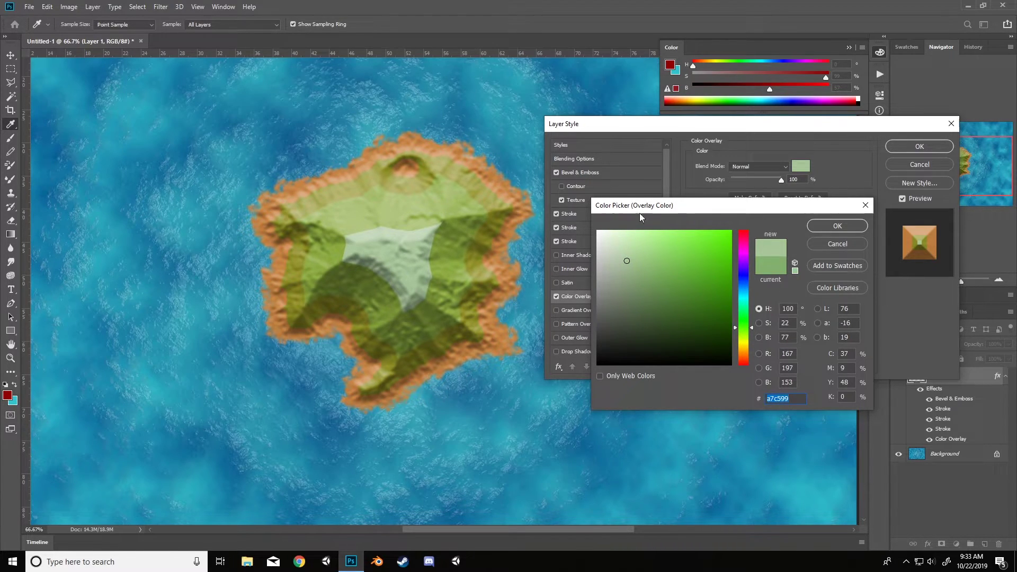
key("Return")
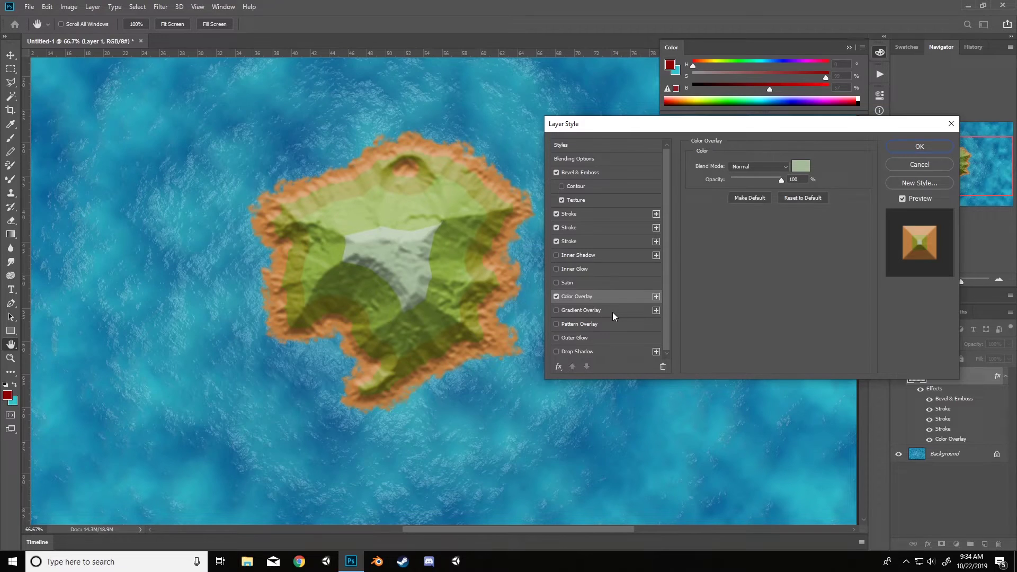
Add a Normal-mode Outer Glow with more noise in sandy colour #e9c284
left_click(599, 339)
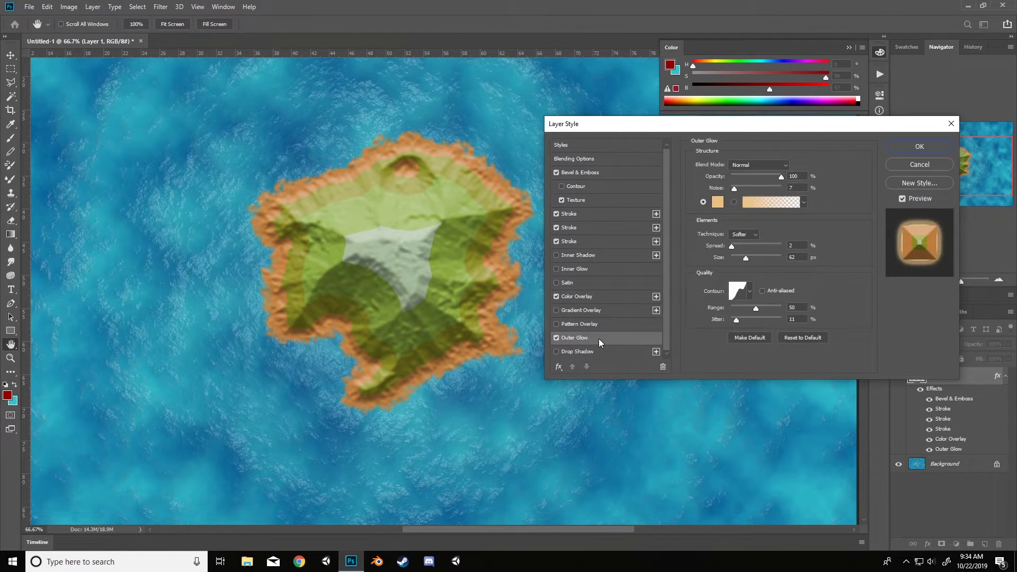
left_click(755, 167)
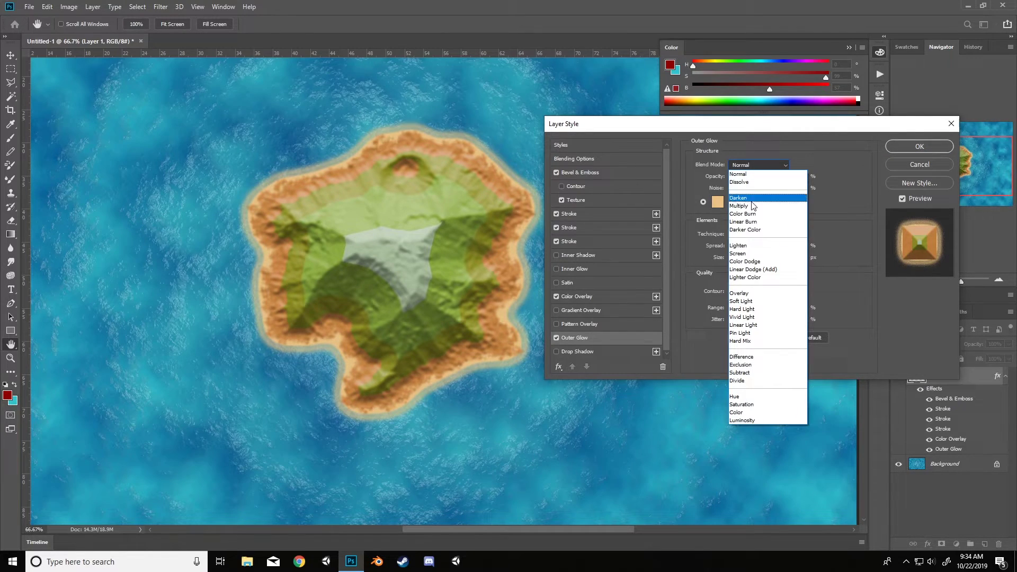
left_click(747, 175)
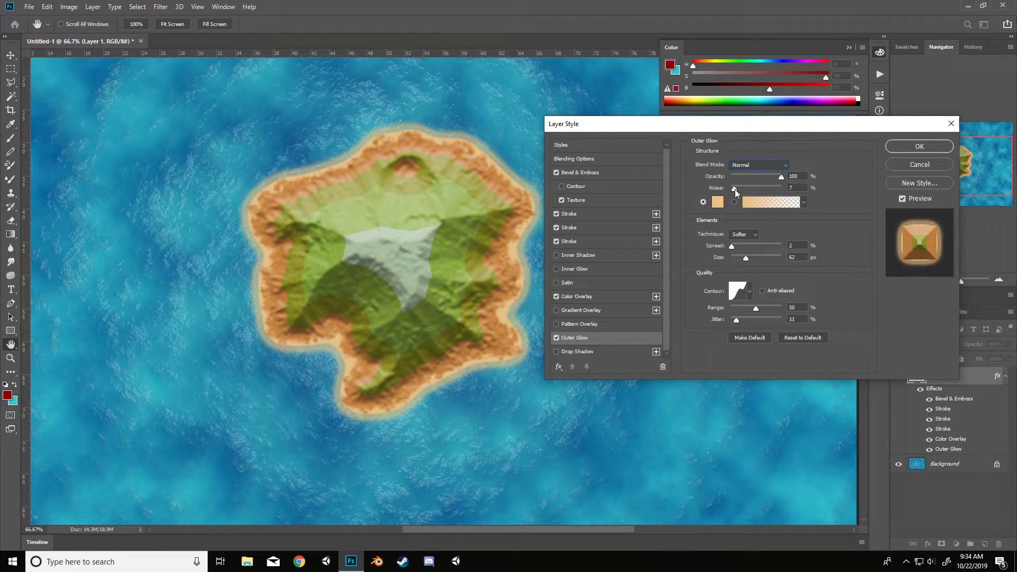
mouse_move(736, 189)
left_mouse_down()
mouse_move(752, 190)
mouse_move(738, 190)
left_mouse_up()
left_click(717, 202)
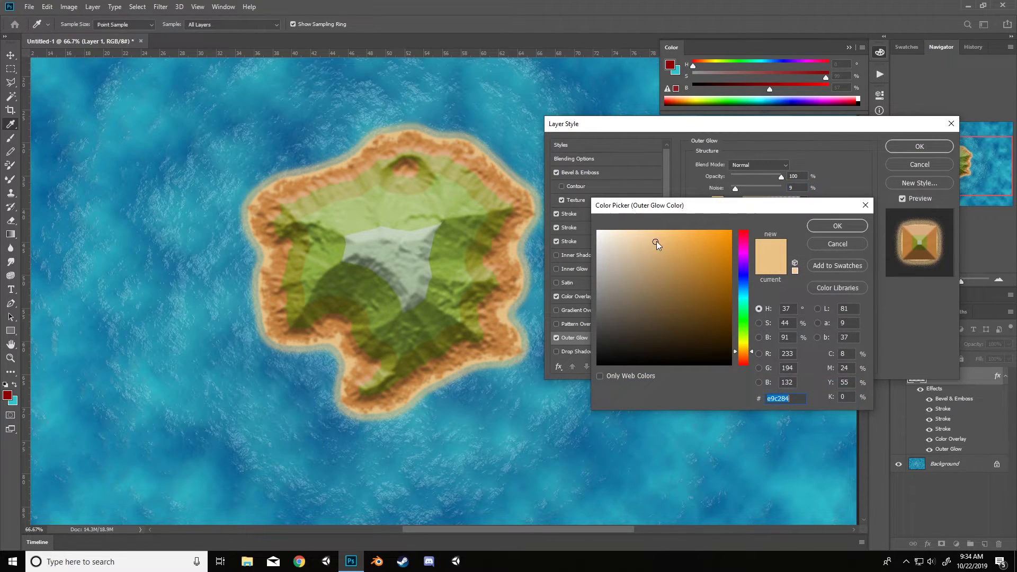
left_click(834, 227)
Make the glow gradient's end stop partly opaque and review the contour curve
left_click(779, 200)
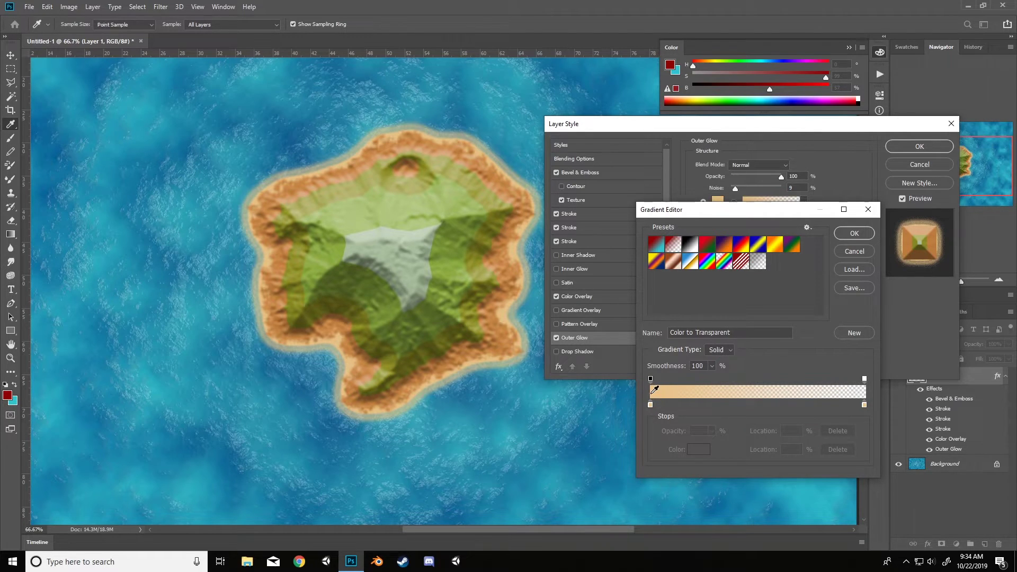
left_click(865, 379)
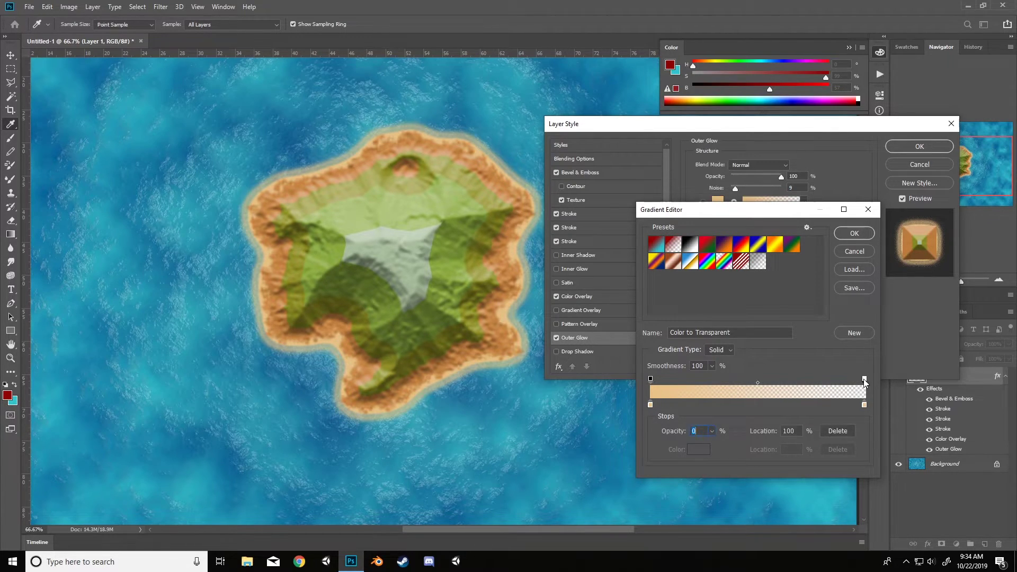
left_click_drag(714, 431, 727, 450)
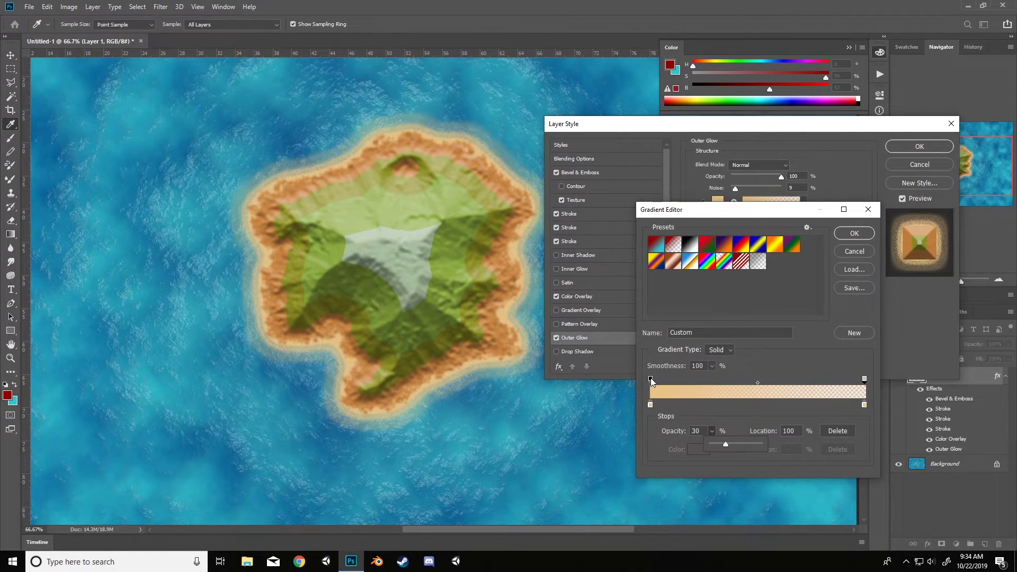
left_click(733, 414)
left_click(854, 234)
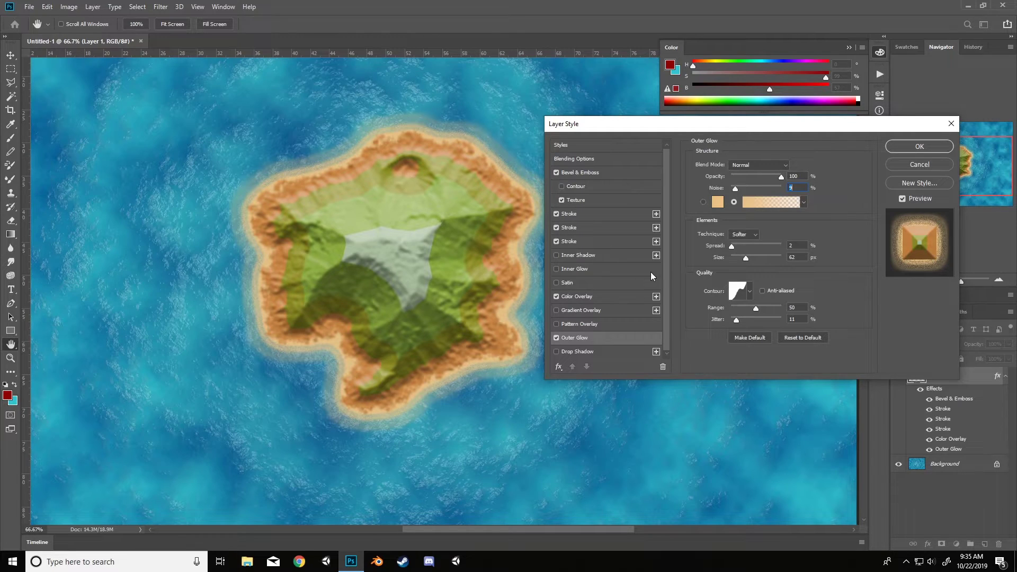
left_click(738, 292)
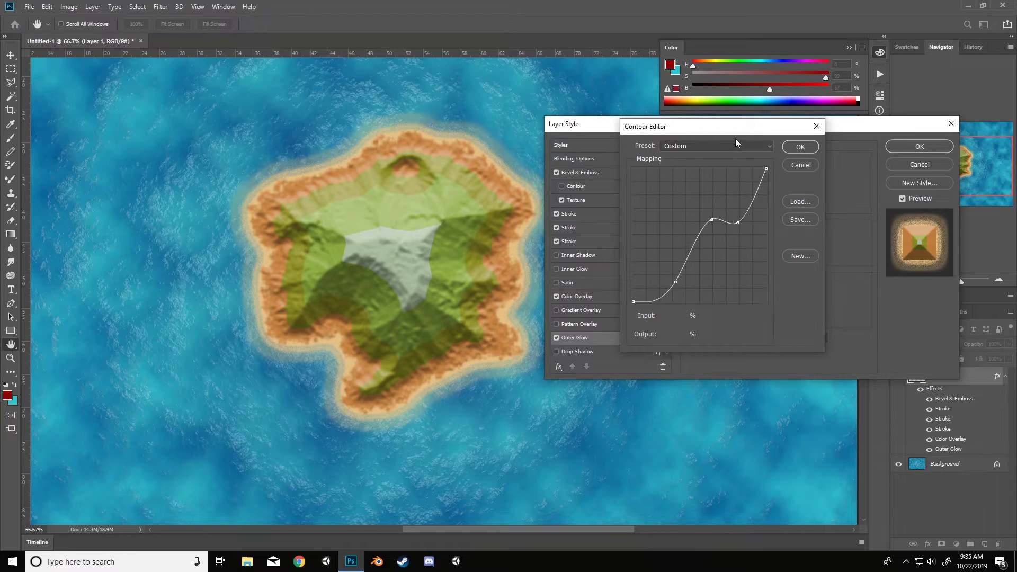
left_click(799, 147)
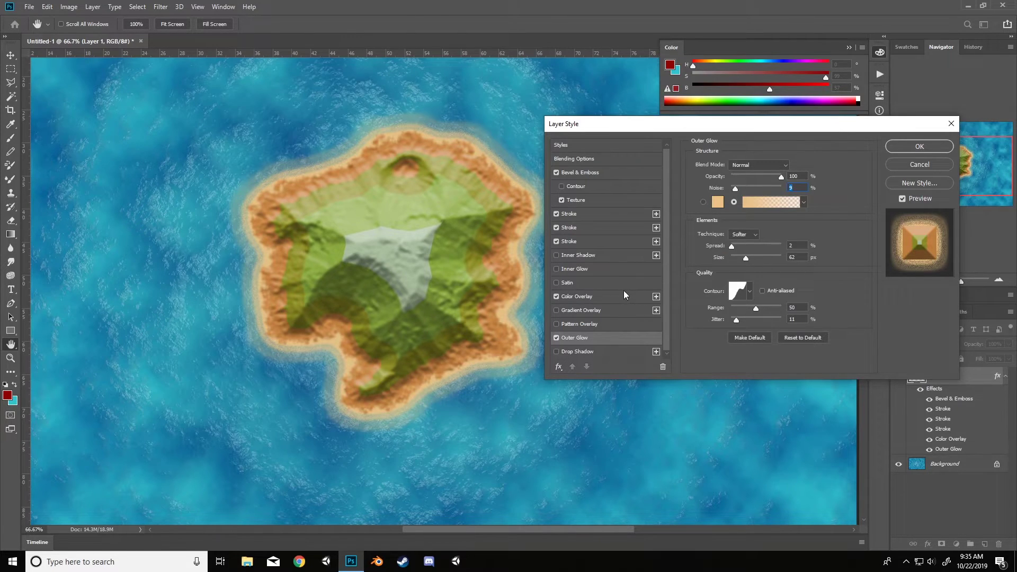
Add a dark teal Drop Shadow with wider spread and size, apply it, and zoom out
left_click(607, 354)
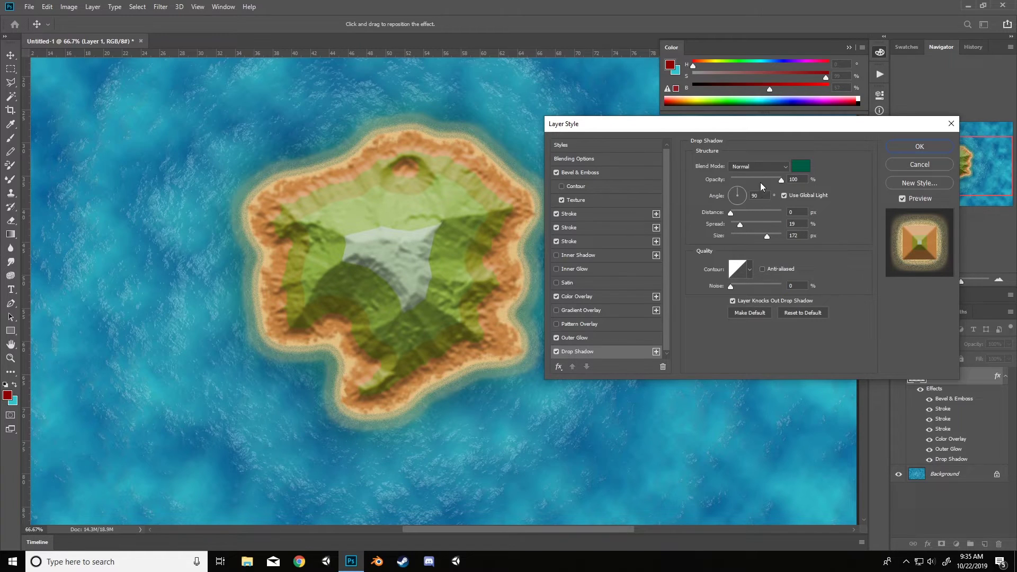
left_click(801, 165)
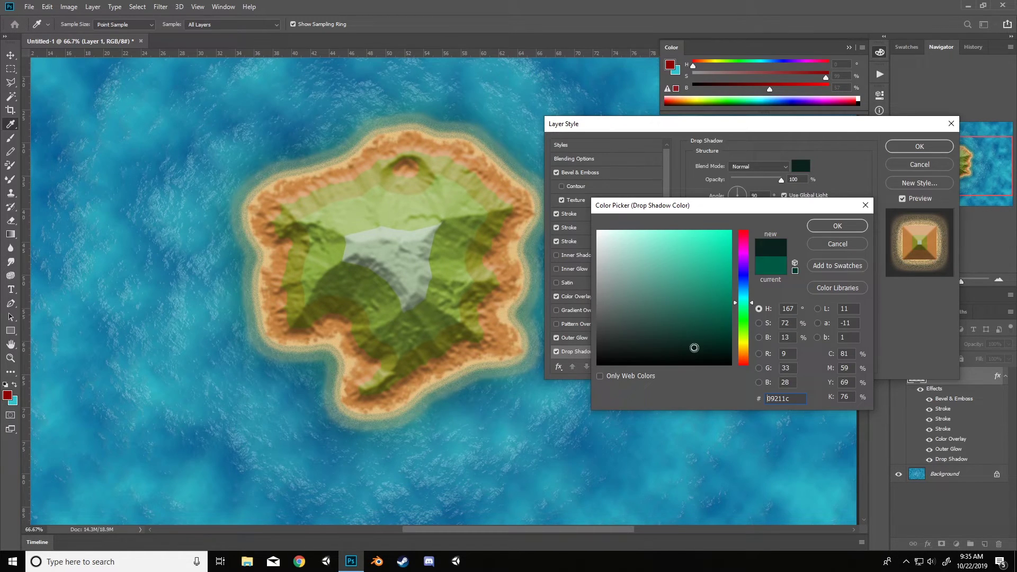
key("Return")
left_click_drag(740, 224, 758, 225)
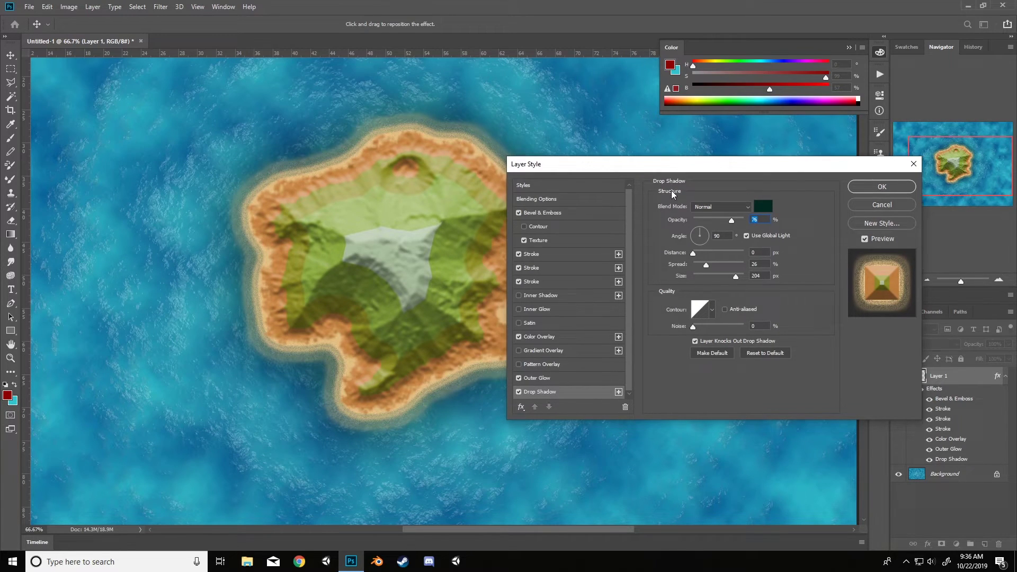
left_click(883, 187)
key("ctrl+minus")
Paint a hooked peninsula off the upper-left coast with a Hard Round brush enlarged to 100 px
left_click_drag(545, 272, 581, 266)
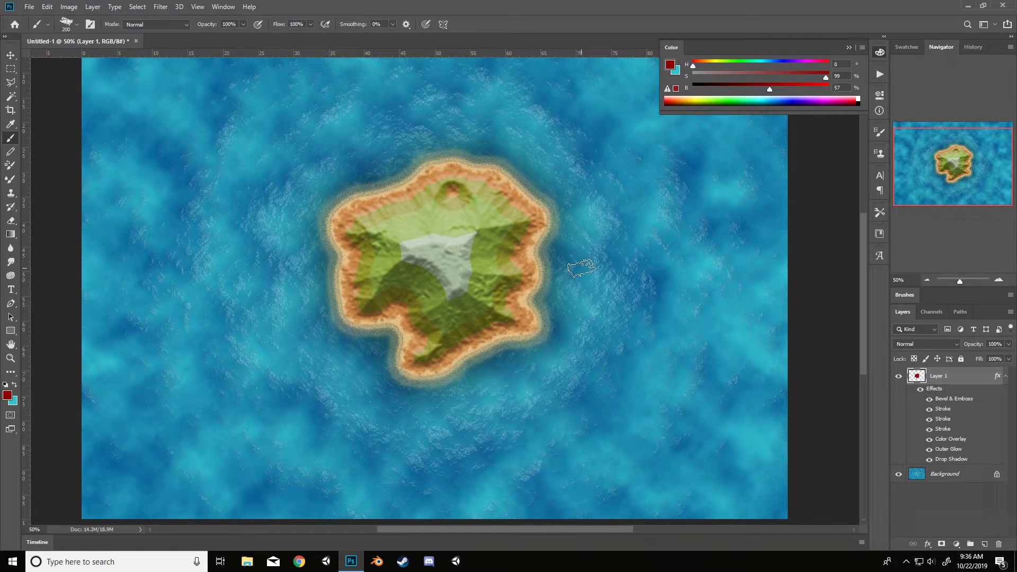
scroll(581, 267, "down", 1)
mouse_move(424, 217)
left_mouse_down()
mouse_move(413, 182)
mouse_move(399, 177)
mouse_move(392, 222)
mouse_move(562, 170)
mouse_move(528, 171)
mouse_move(519, 156)
mouse_move(540, 206)
mouse_move(588, 233)
mouse_move(546, 207)
mouse_move(525, 223)
mouse_move(345, 252)
mouse_move(332, 228)
mouse_move(378, 234)
mouse_move(373, 331)
mouse_move(347, 305)
mouse_move(387, 329)
mouse_move(472, 342)
mouse_move(480, 386)
mouse_move(448, 326)
left_mouse_up()
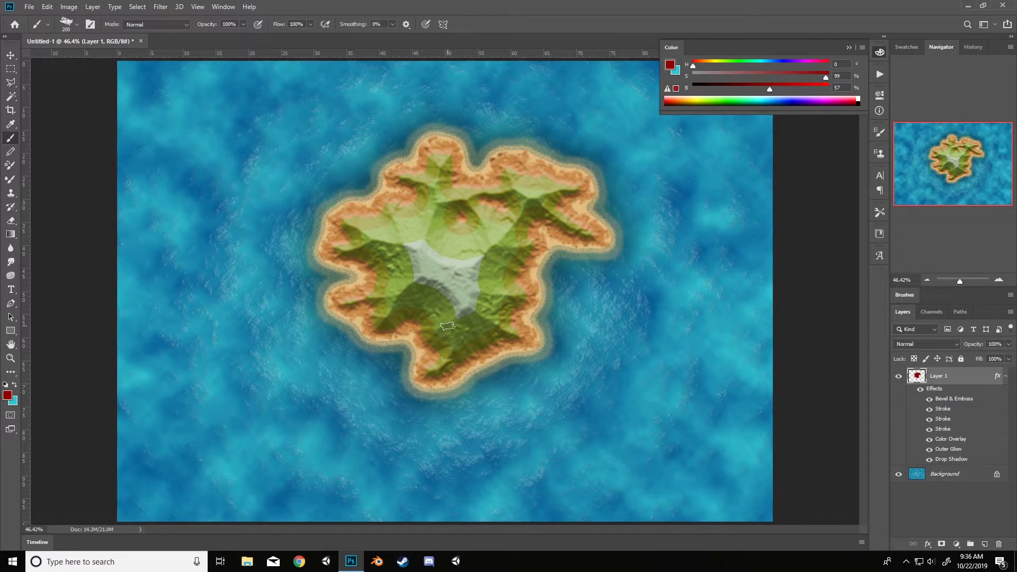
right_click(448, 191)
left_click(530, 328)
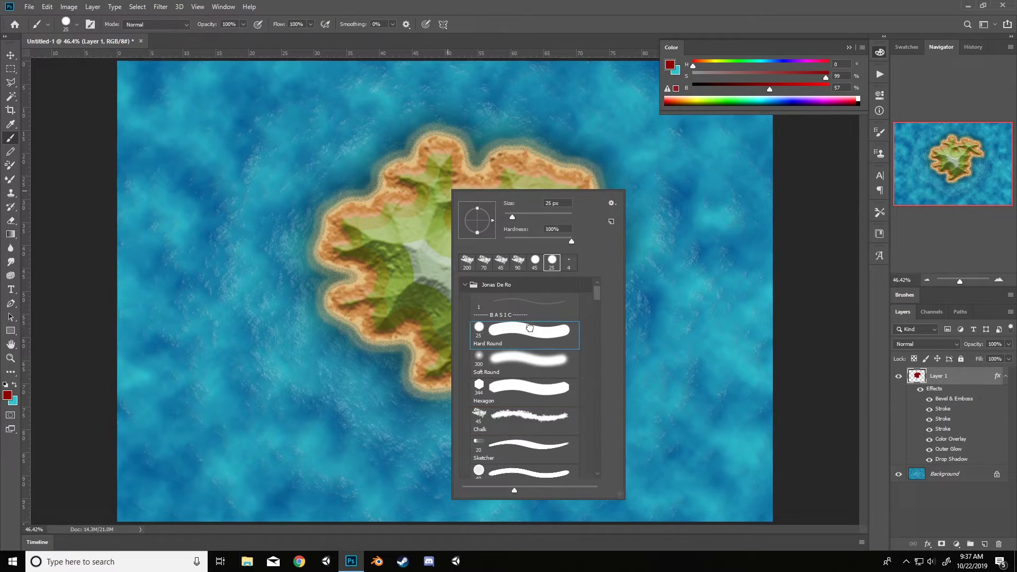
left_click(359, 207)
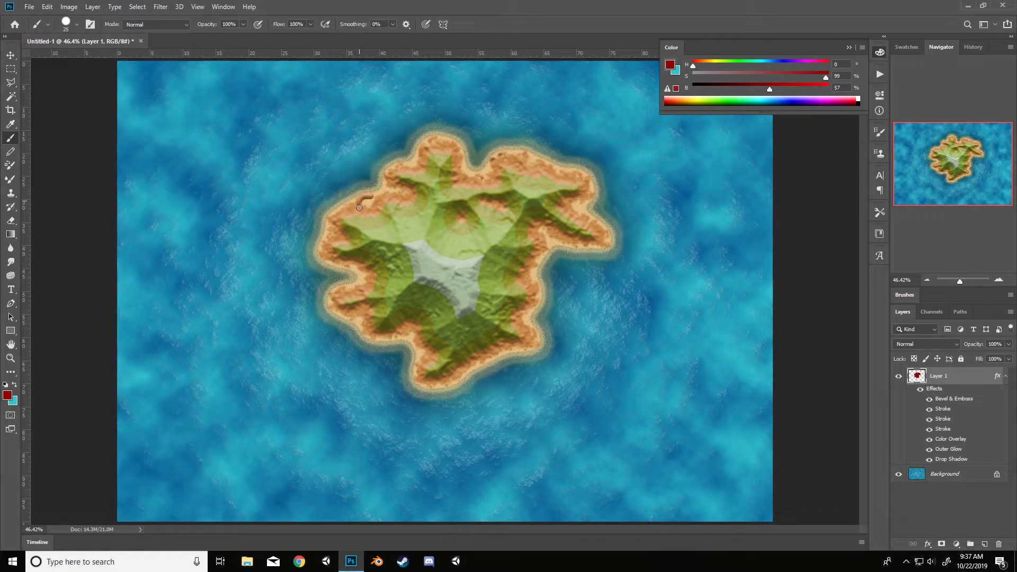
left_click_drag(360, 207, 346, 188)
key("bracketright")
key("bracketright")
key("bracketright")
key("bracketright")
key("bracketright")
key("bracketright")
key("bracketright")
key("bracketright")
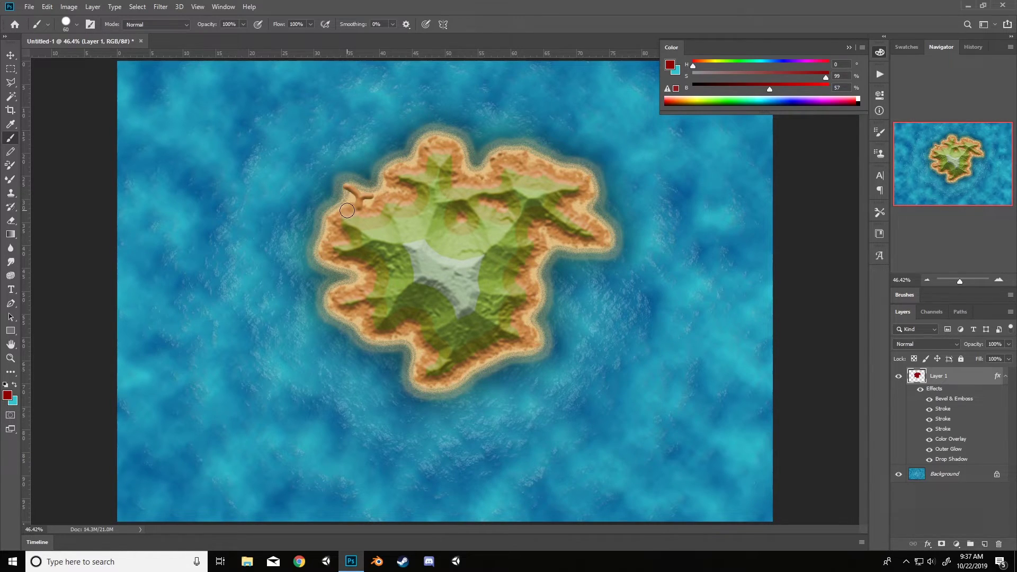
left_click_drag(338, 211, 321, 200)
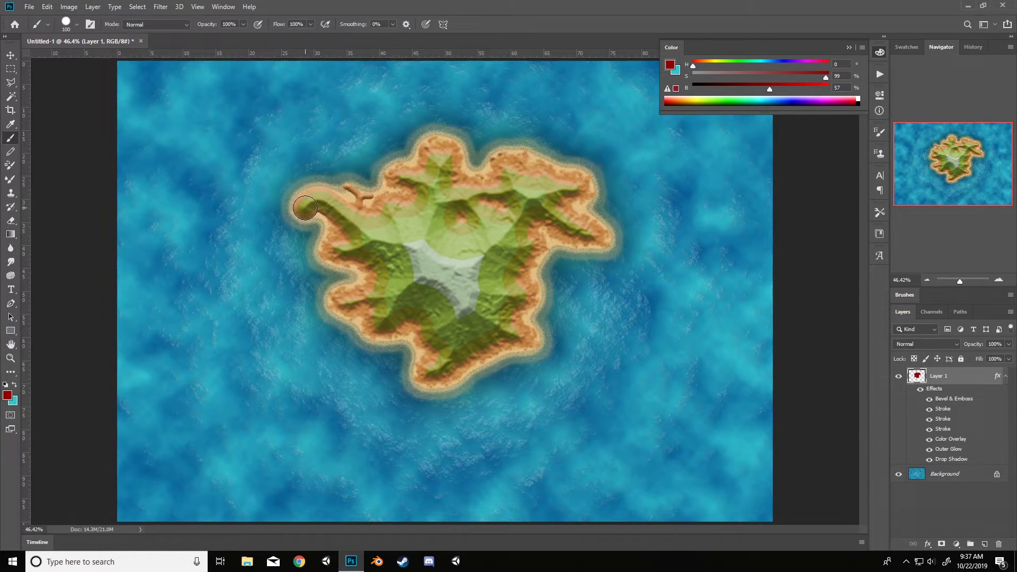
mouse_move(305, 208)
left_mouse_down()
mouse_move(333, 209)
mouse_move(352, 170)
mouse_move(292, 178)
mouse_move(323, 190)
left_mouse_up()
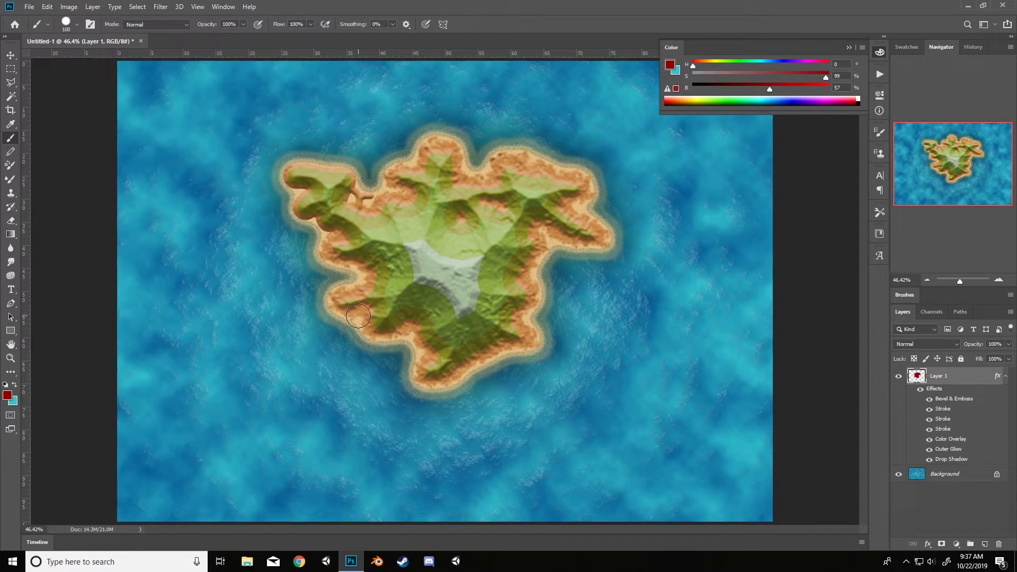
right_click(407, 185)
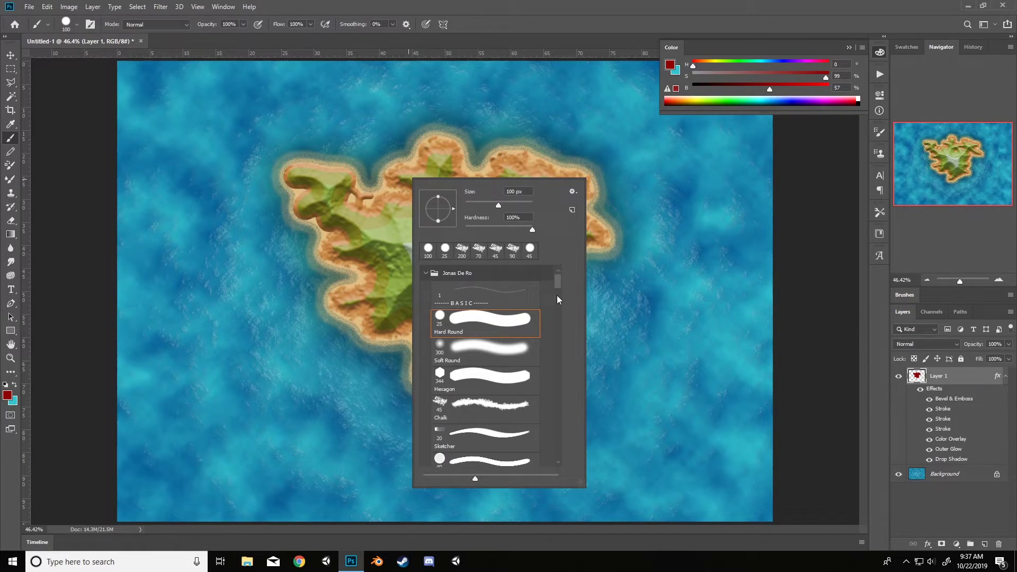
With the Chalk brush and Layer 1 effects hidden, paint extra land southeast at 300 px
mouse_move(560, 281)
left_mouse_down()
mouse_move(561, 302)
mouse_move(559, 279)
left_mouse_up()
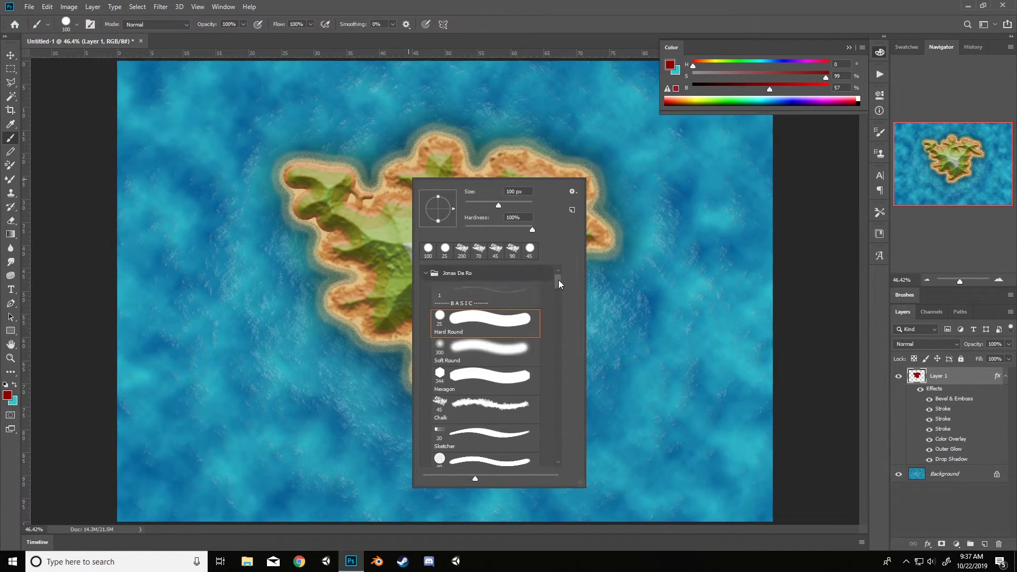
double_click(493, 405)
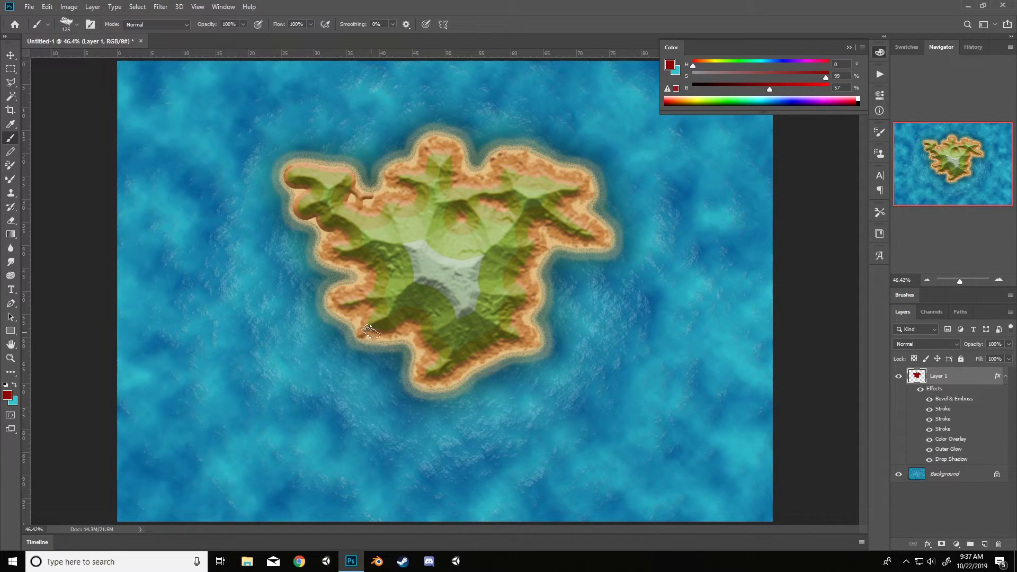
left_click(921, 390)
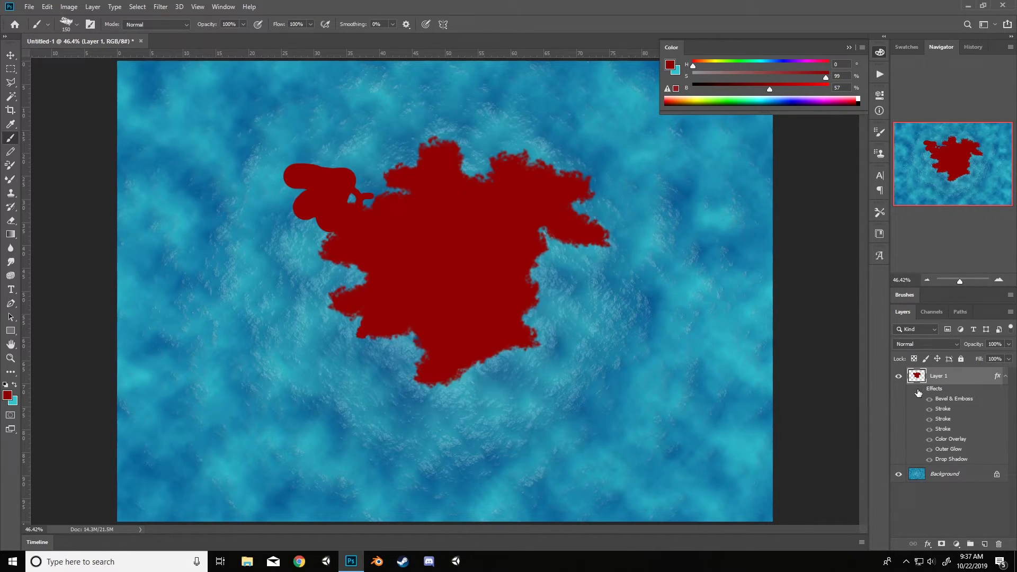
mouse_move(556, 340)
left_mouse_down()
mouse_move(510, 351)
mouse_move(539, 293)
mouse_move(570, 265)
mouse_move(575, 305)
left_mouse_up()
key("bracketright")
key("bracketright")
key("bracketright")
key("bracketright")
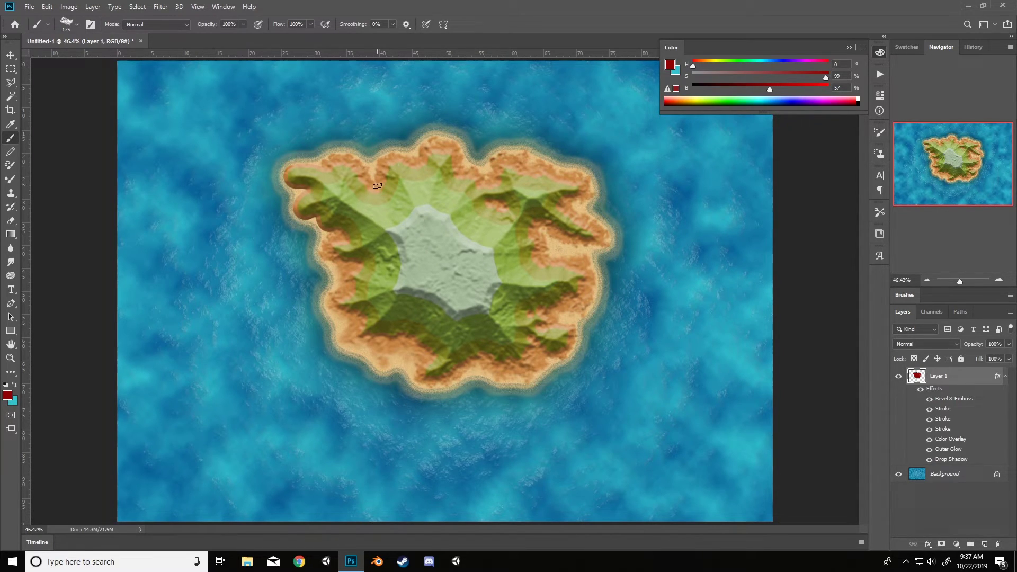
Erase part of the upper-left coast and cut a water channel into the west coast with a 200 px eraser
key("e")
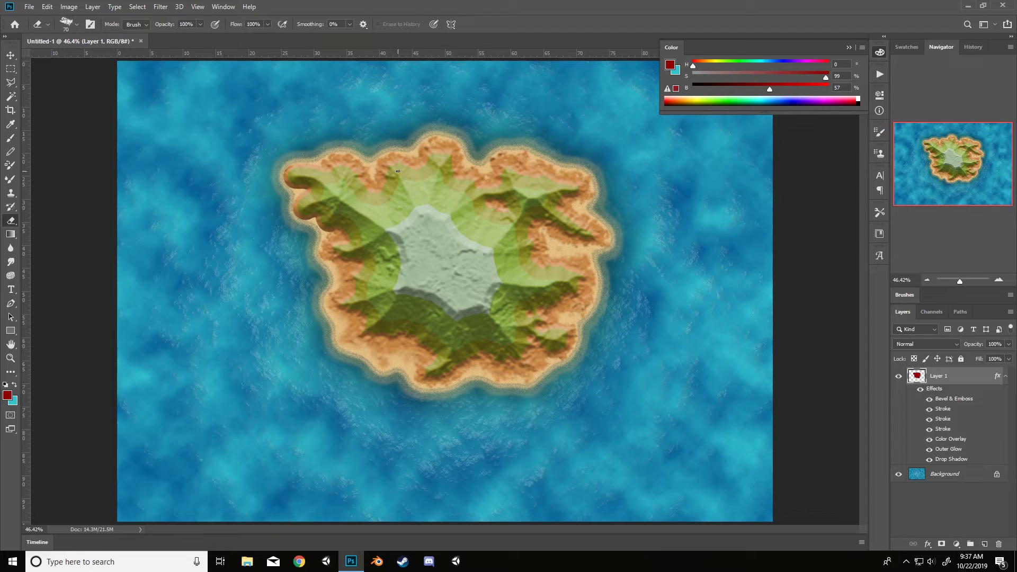
right_click(388, 172)
key("Escape")
mouse_move(330, 154)
left_mouse_down()
mouse_move(350, 185)
mouse_move(355, 150)
mouse_move(372, 158)
mouse_move(280, 172)
mouse_move(307, 178)
mouse_move(295, 195)
mouse_move(299, 208)
mouse_move(323, 174)
left_mouse_up()
mouse_move(350, 233)
left_mouse_down()
mouse_move(318, 255)
mouse_move(334, 277)
mouse_move(328, 265)
mouse_move(290, 273)
mouse_move(270, 260)
mouse_move(281, 280)
mouse_move(281, 265)
left_mouse_up()
Paint a southeast islet and a large, filled-in southwest island with an extended southern coast
key("b")
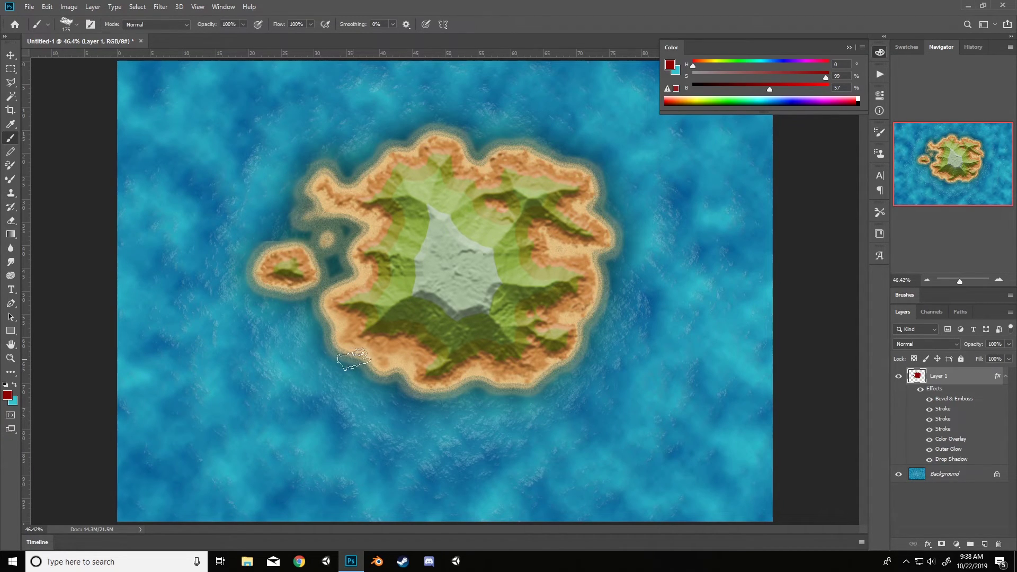
mouse_move(614, 418)
left_mouse_down()
mouse_move(689, 403)
mouse_move(639, 419)
mouse_move(646, 447)
left_mouse_up()
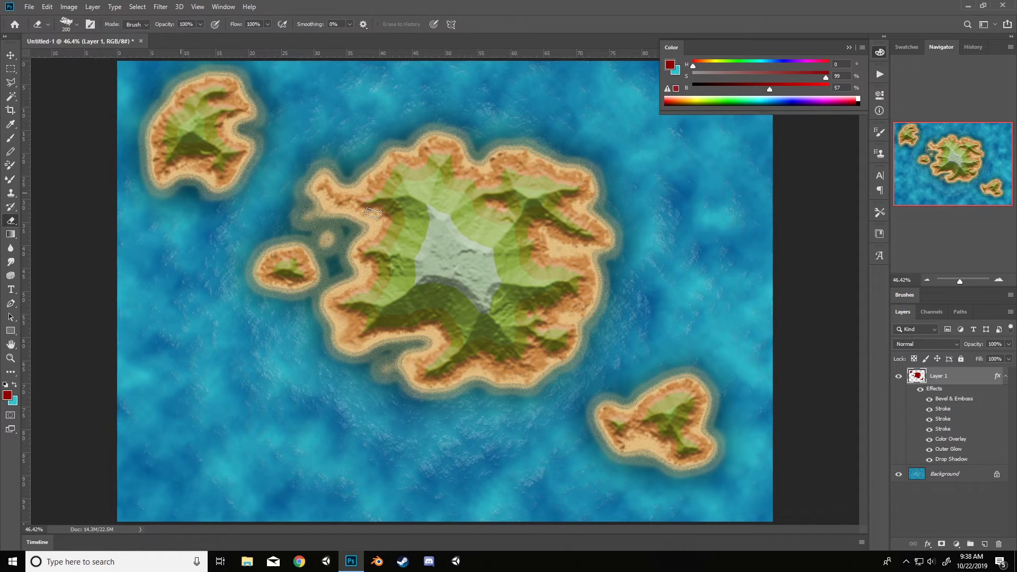
key("b")
mouse_move(175, 397)
left_mouse_down()
mouse_move(272, 440)
mouse_move(287, 471)
mouse_move(208, 427)
mouse_move(186, 445)
mouse_move(222, 432)
mouse_move(236, 442)
mouse_move(239, 473)
mouse_move(204, 481)
mouse_move(263, 424)
left_mouse_up()
mouse_move(217, 394)
left_mouse_down()
mouse_move(209, 403)
mouse_move(237, 446)
left_mouse_up()
mouse_move(235, 492)
left_mouse_down()
mouse_move(240, 459)
mouse_move(204, 347)
left_mouse_up()
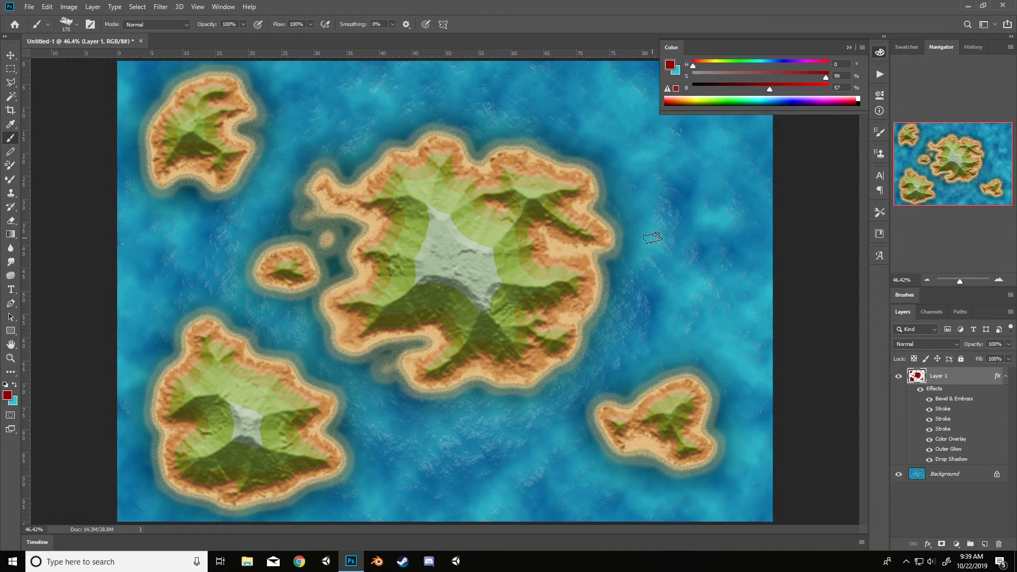